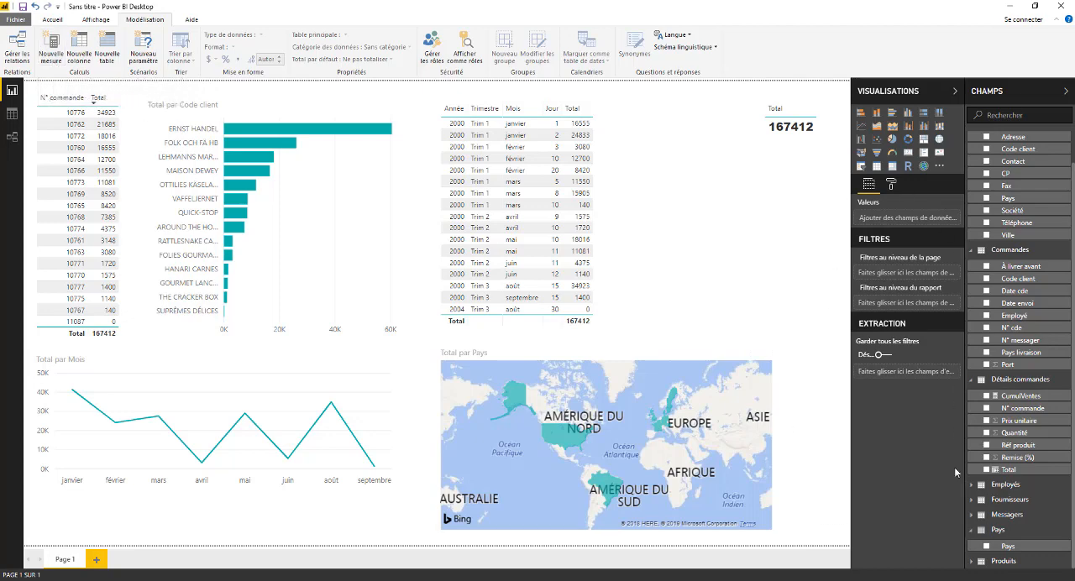
# Collapse the Pays, Détails commandes, Commandes and Clients tables in the field list.
pyautogui.click(974, 529)
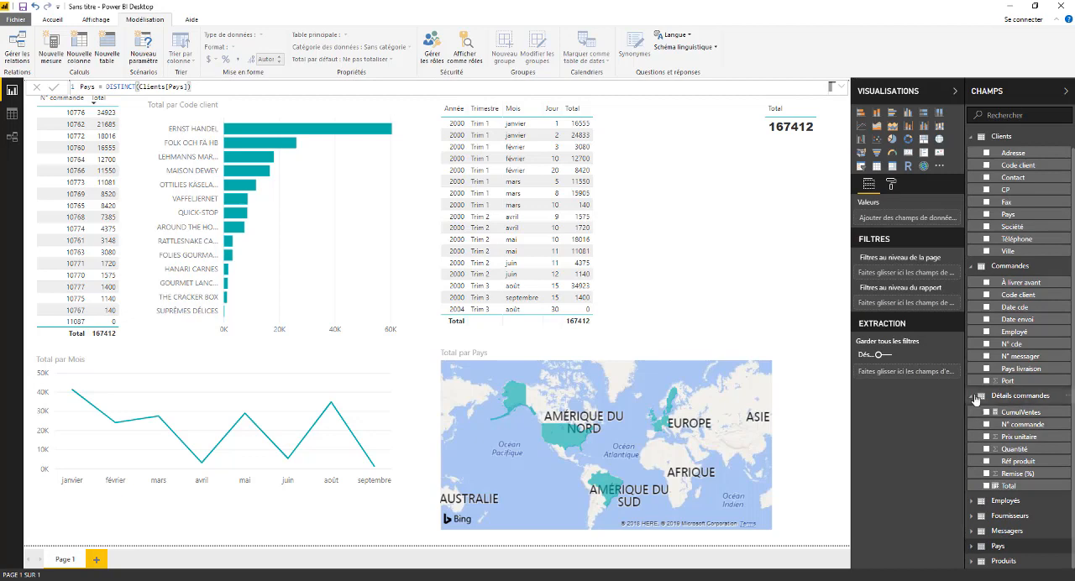
pyautogui.click(974, 396)
pyautogui.click(972, 284)
pyautogui.click(972, 155)
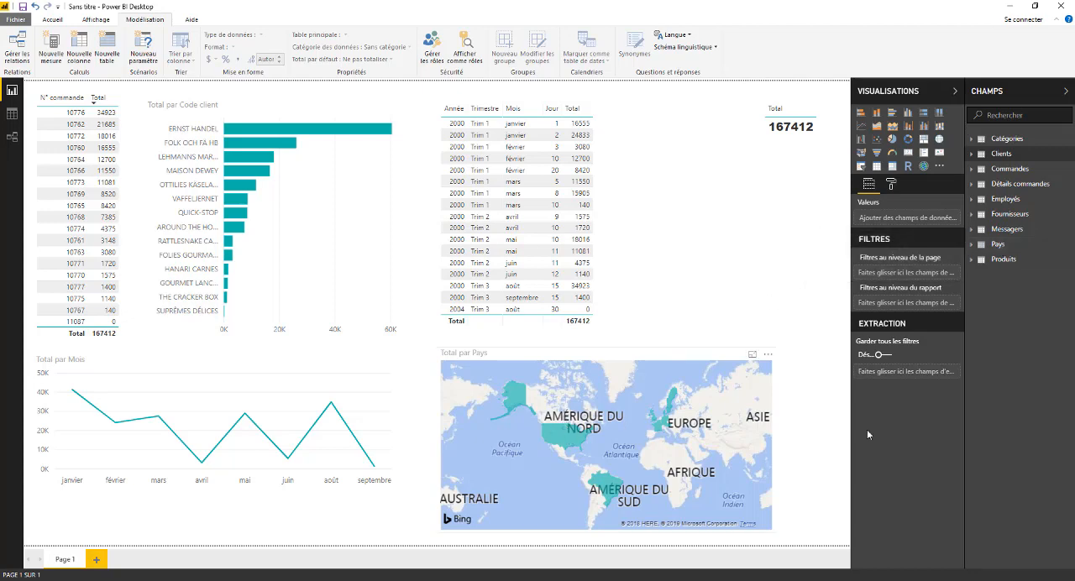
# Examine the Pays field of the Pays table and the sales totals per country on the map.
pyautogui.click(998, 245)
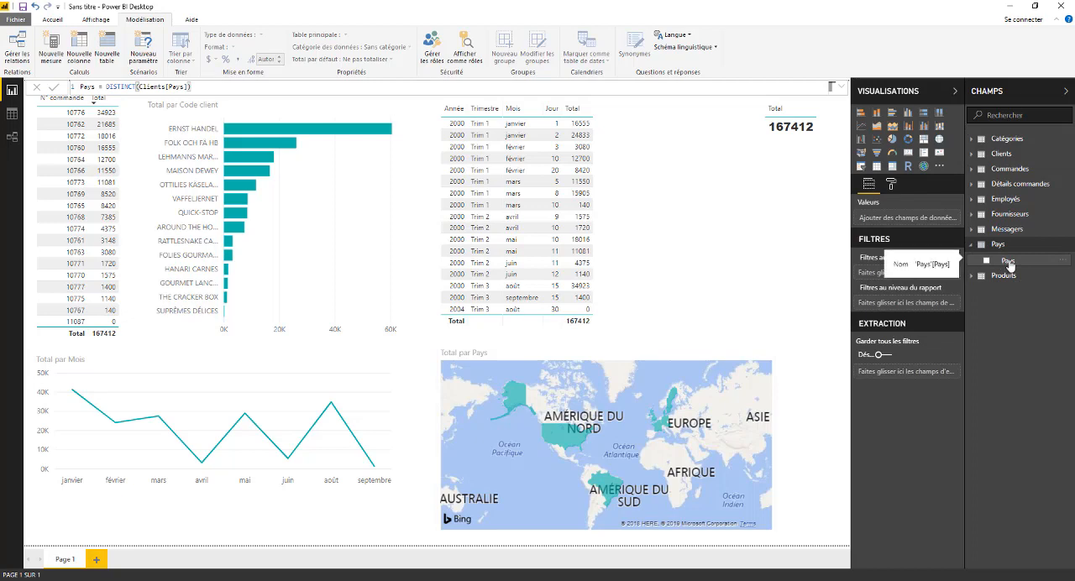
pyautogui.click(1010, 263)
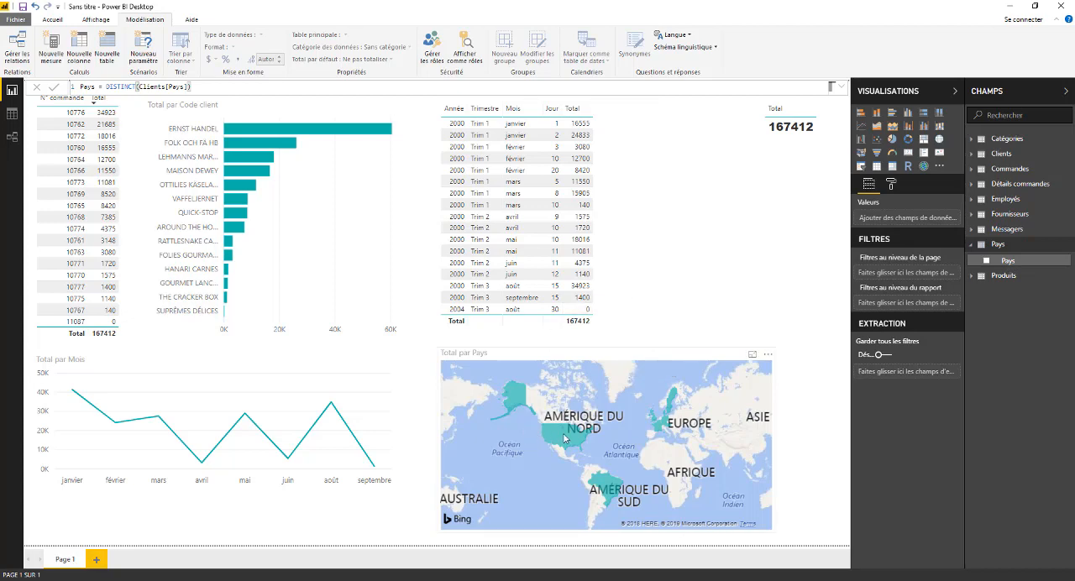
pyautogui.moveTo(568, 438)
pyautogui.moveTo(583, 464)
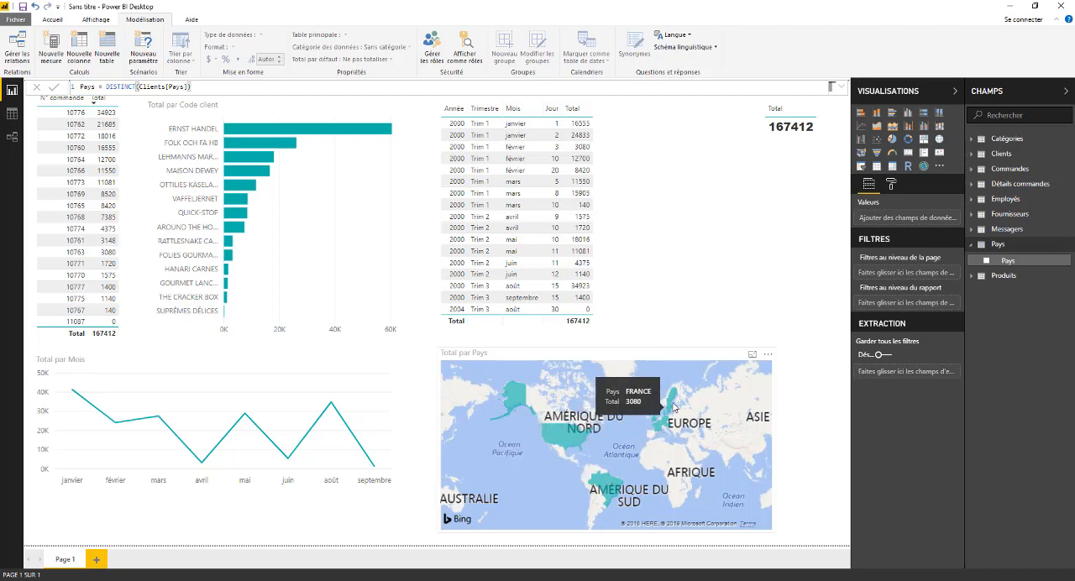
pyautogui.moveTo(673, 401)
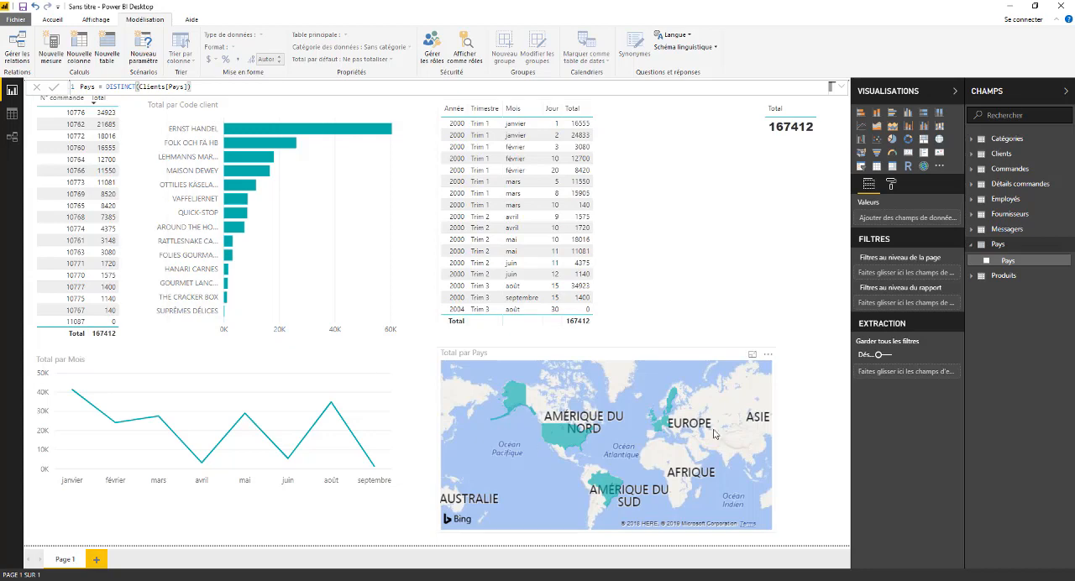
# Cross-filter the report from the map by France, Germany, Brazil and Sweden in turn, and clear the country selection.
pyautogui.click(659, 430)
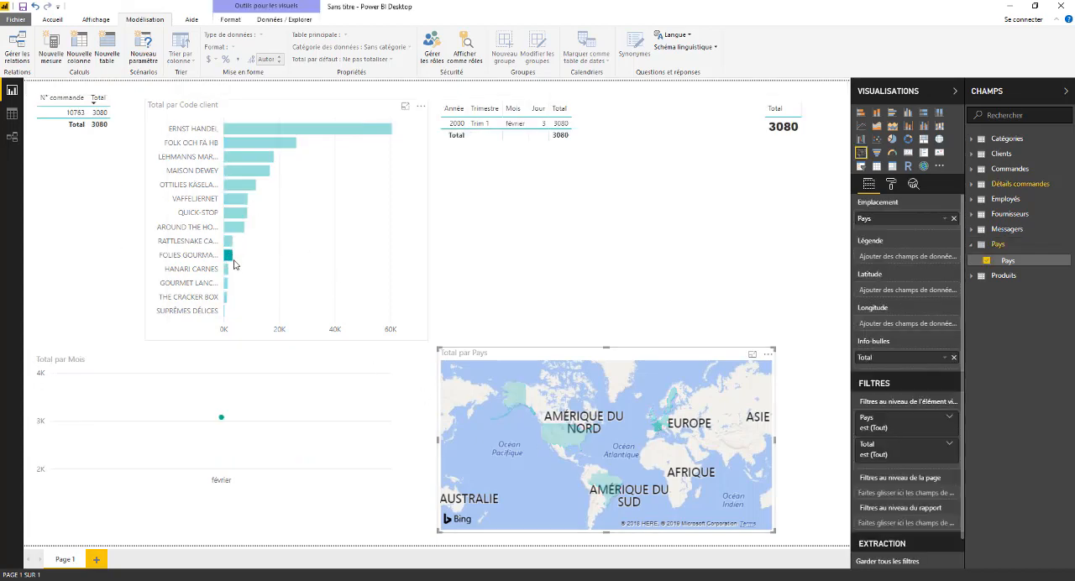
pyautogui.moveTo(231, 261)
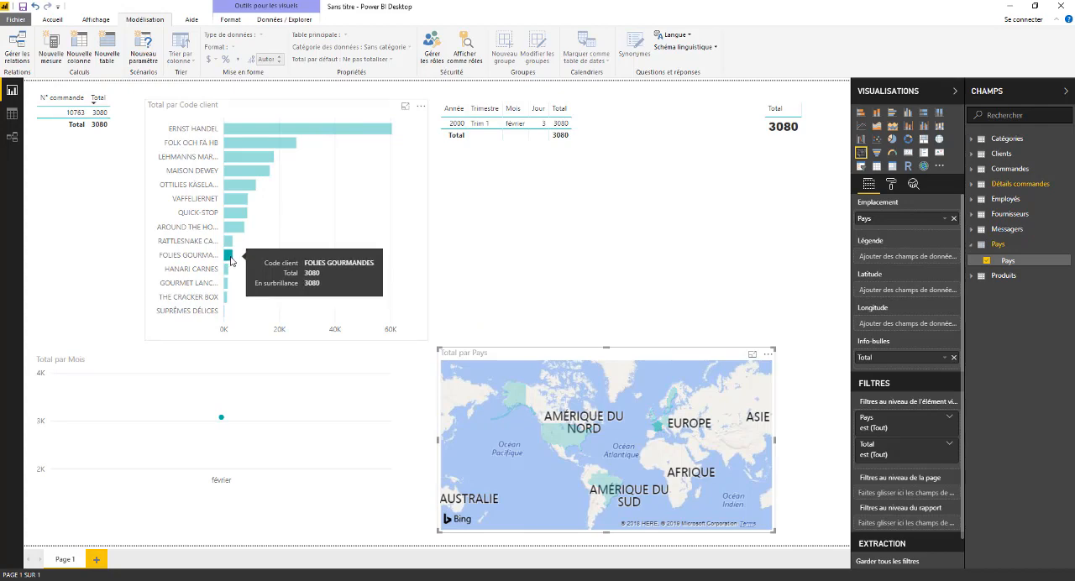
pyautogui.click(668, 420)
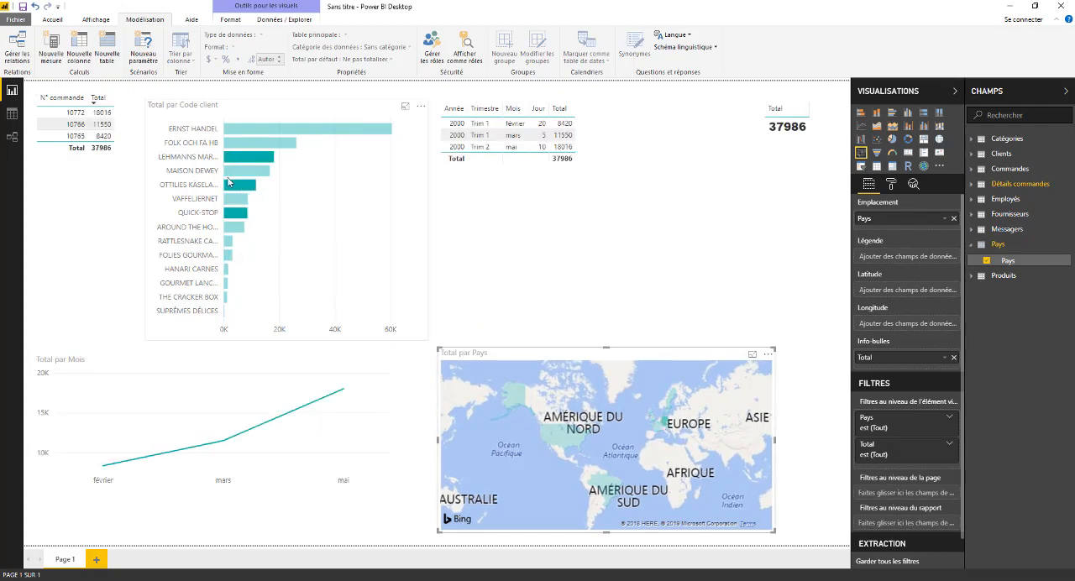
pyautogui.click(602, 490)
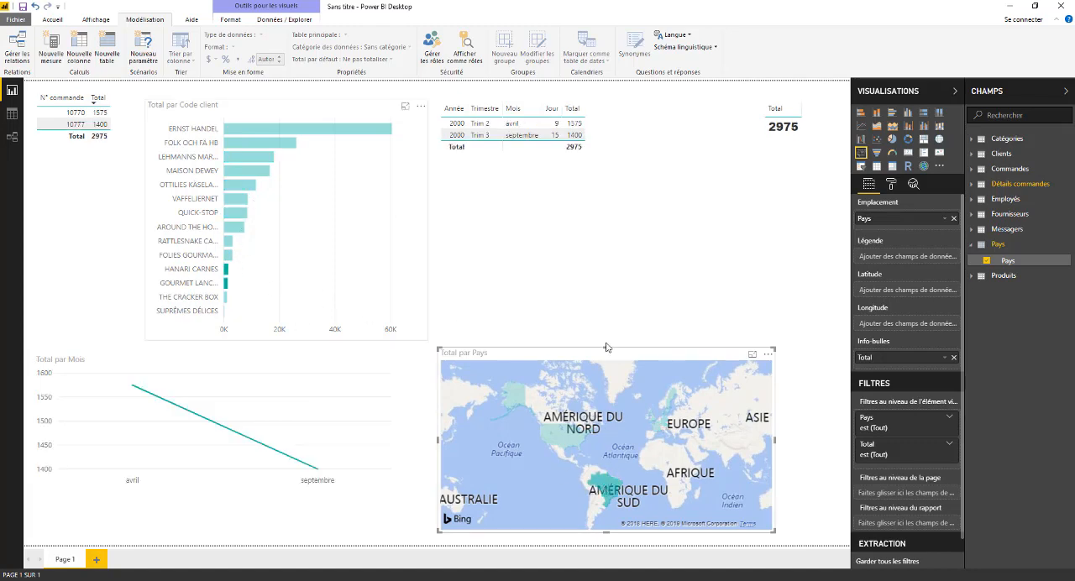
pyautogui.click(670, 405)
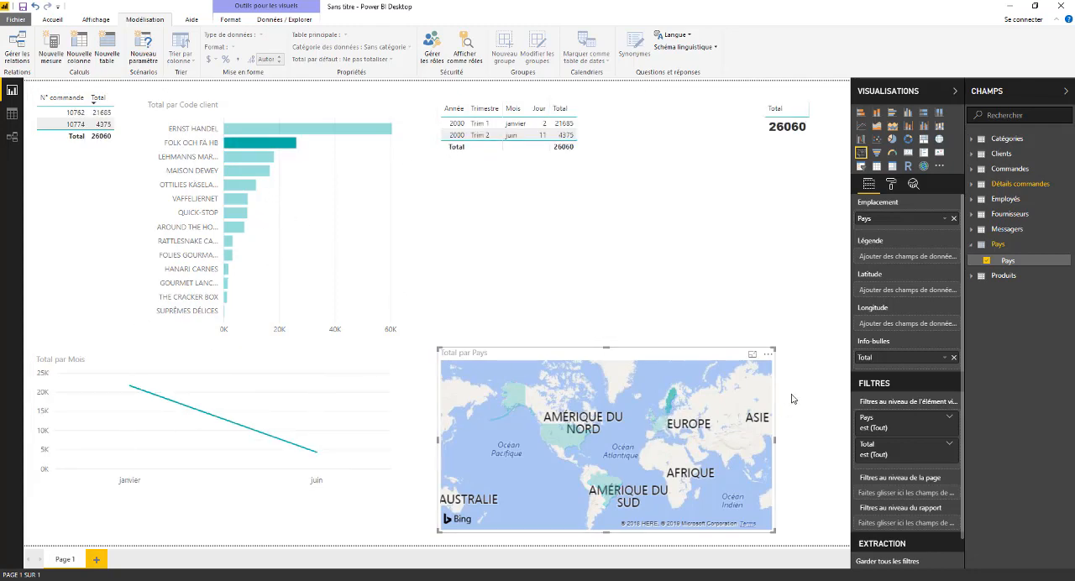
pyautogui.click(659, 307)
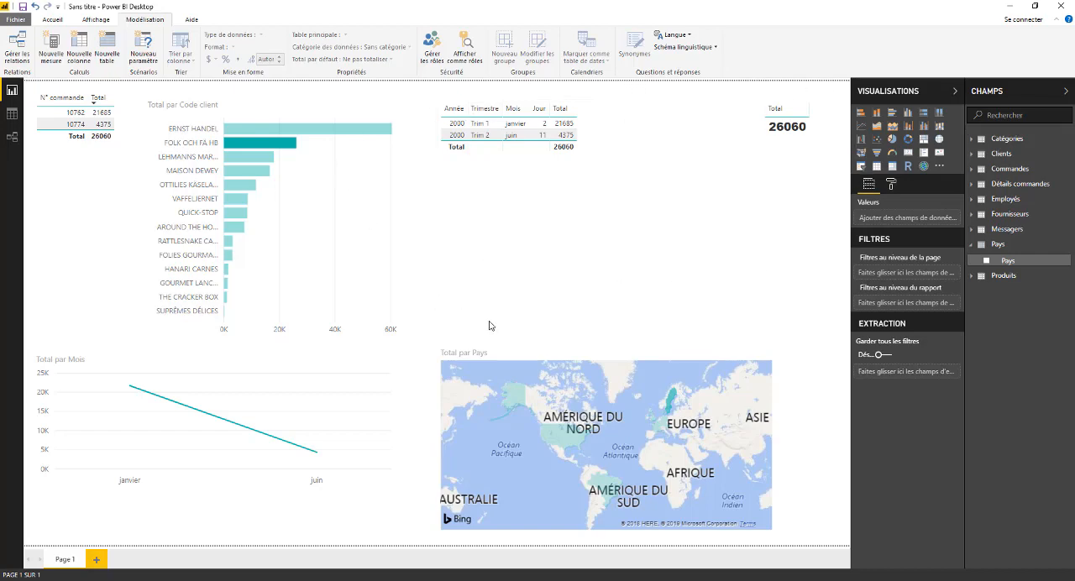
pyautogui.click(588, 366)
pyautogui.click(674, 374)
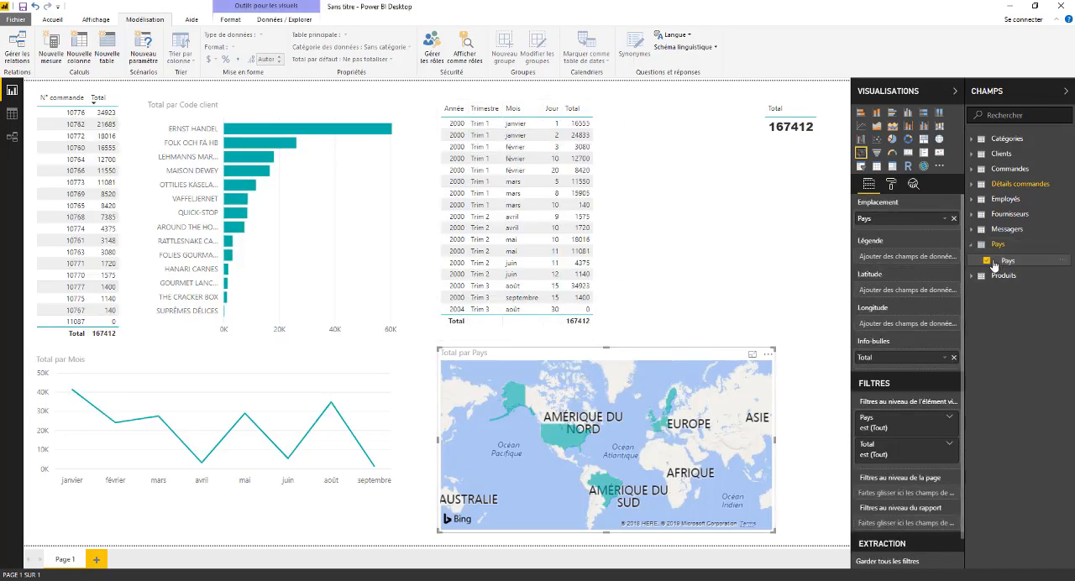
# Look over the fields of the Détails commandes table, leaving both it and the Pays table collapsed.
pyautogui.click(976, 185)
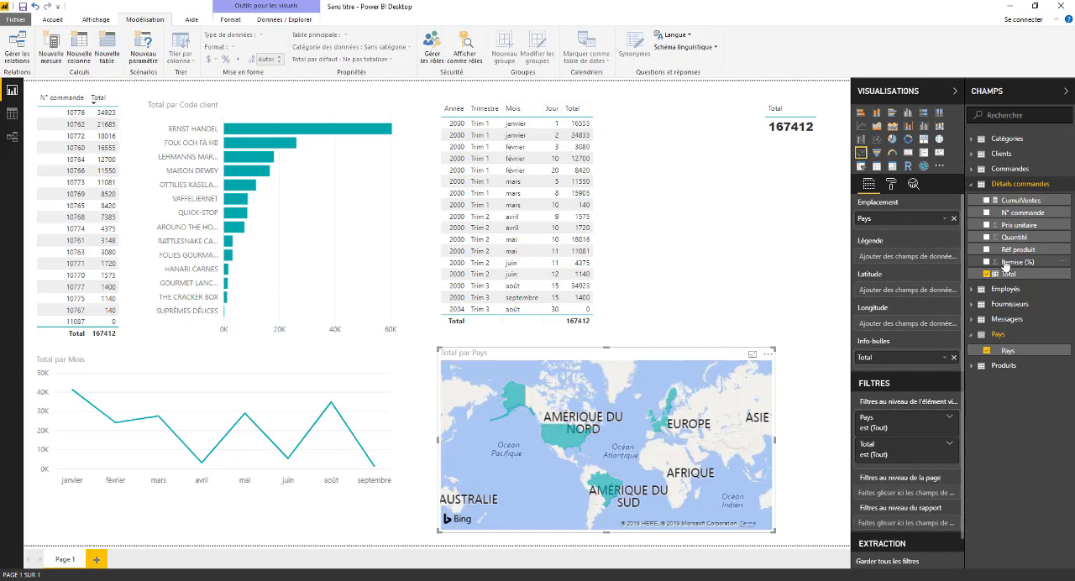
pyautogui.click(972, 184)
pyautogui.click(974, 245)
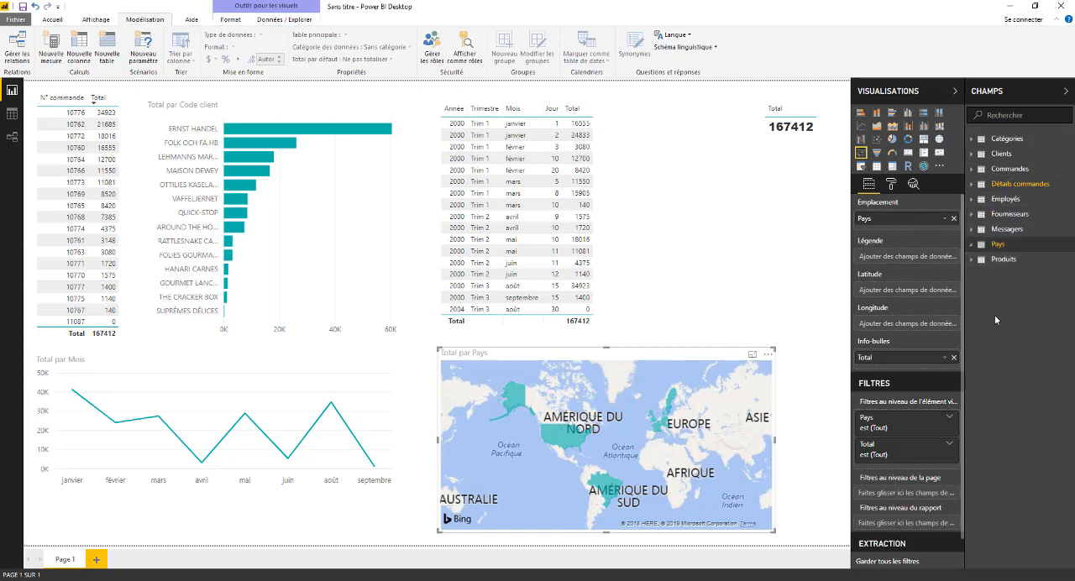
# Cross-filter the report by the 8 mars and 5 mars 2000 rows of the date table, checking each visual, and clear the selection.
pyautogui.click(505, 196)
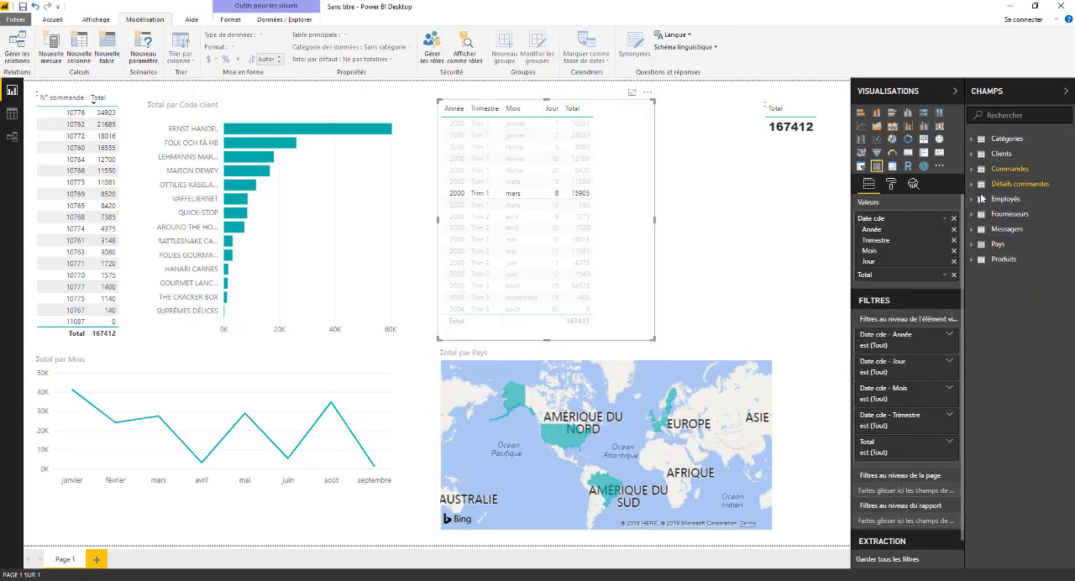
pyautogui.click(406, 174)
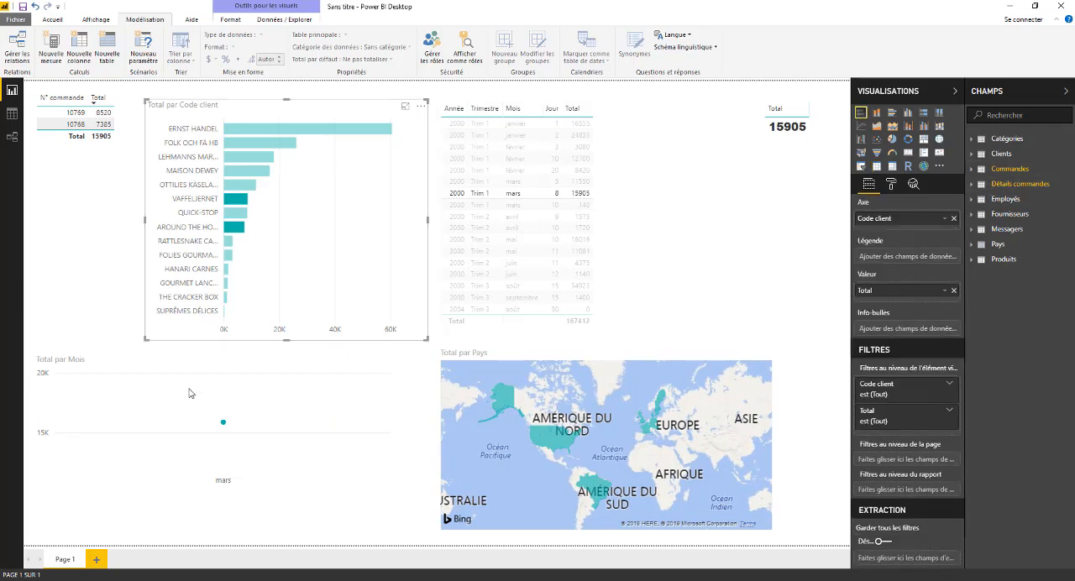
pyautogui.click(225, 427)
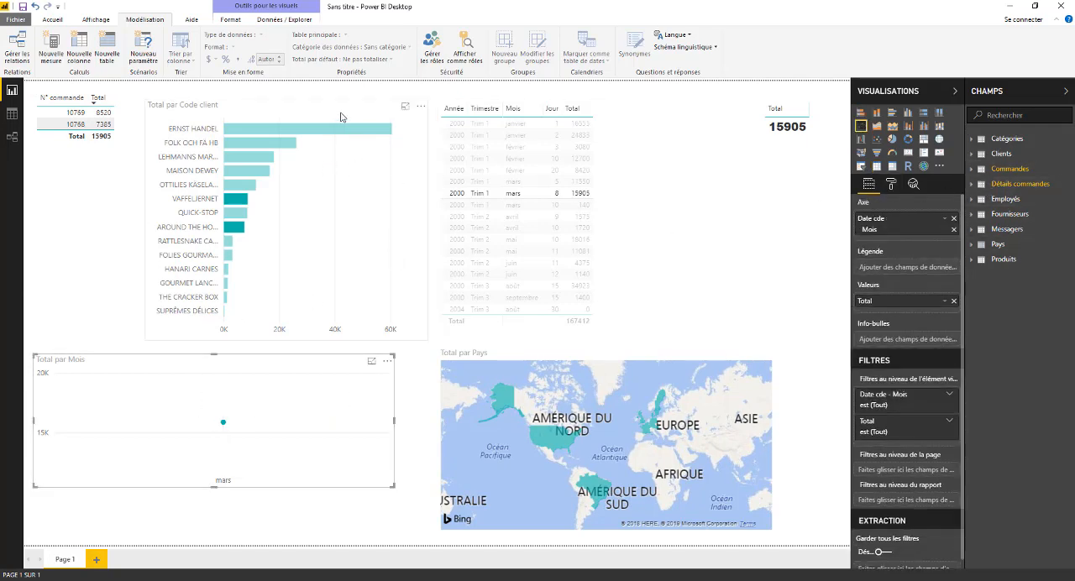
pyautogui.click(361, 185)
pyautogui.click(680, 401)
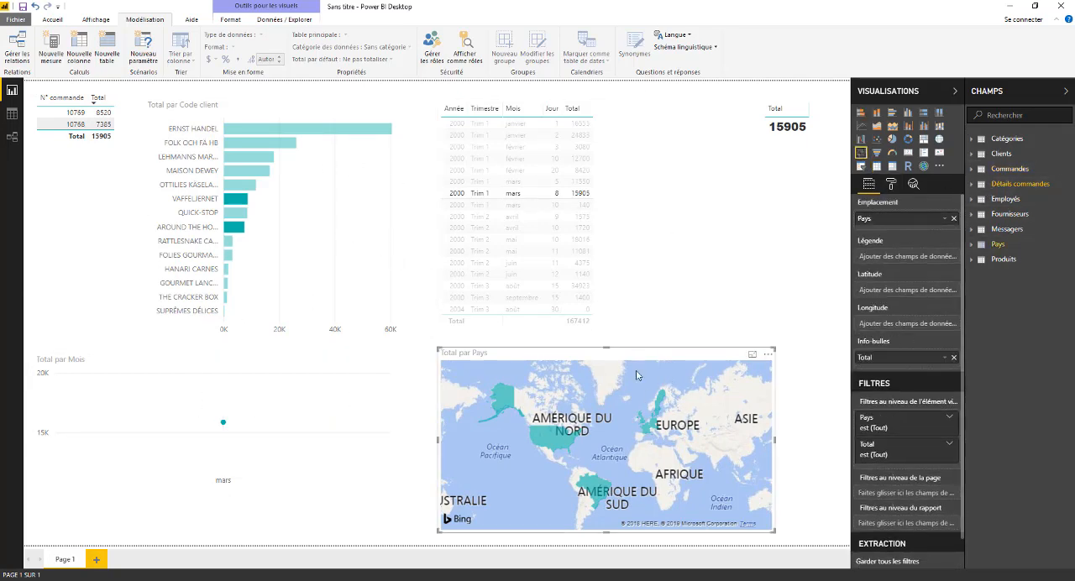
pyautogui.click(317, 392)
pyautogui.click(506, 181)
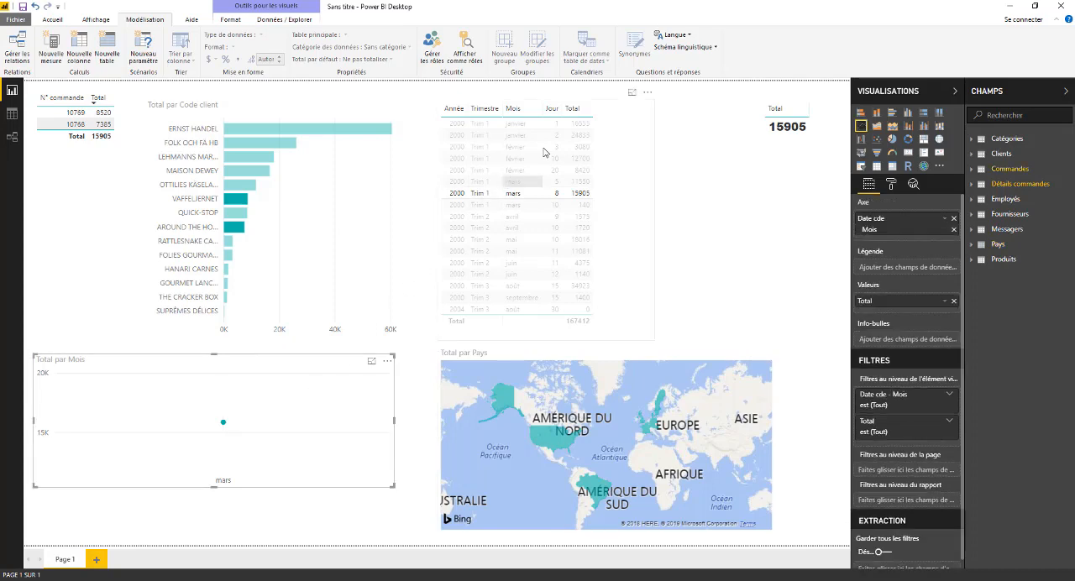
pyautogui.click(612, 114)
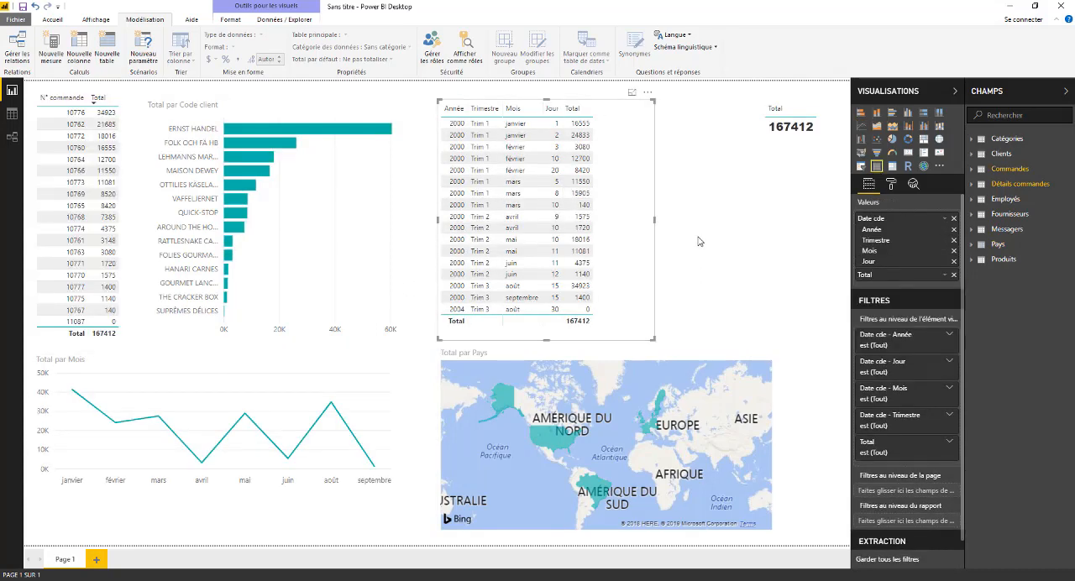
pyautogui.click(693, 182)
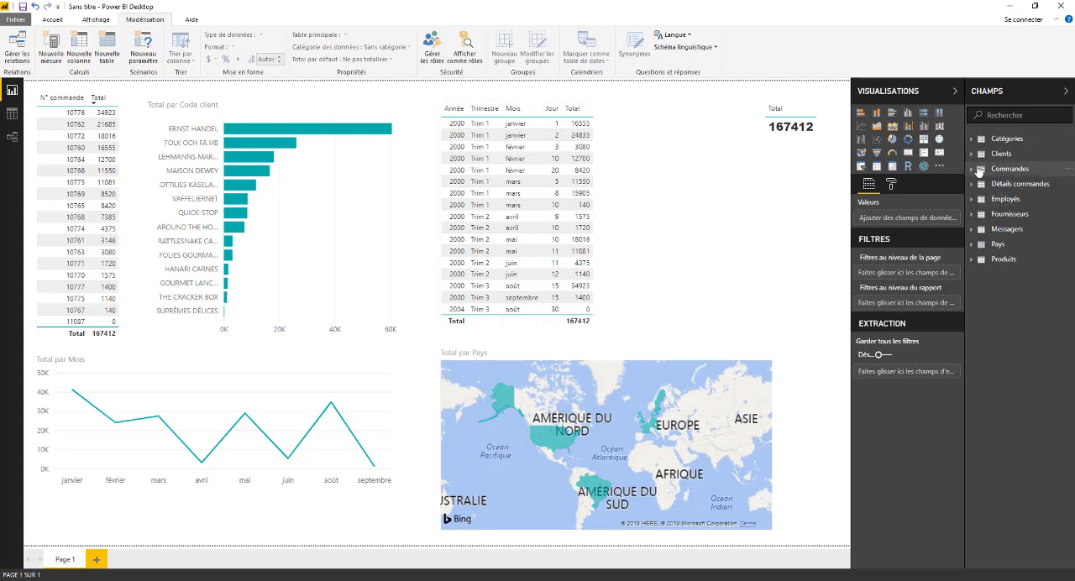
# Select the 20 février row of the date table and expand the Détails commandes and Commandes tables in the field list.
pyautogui.click(578, 170)
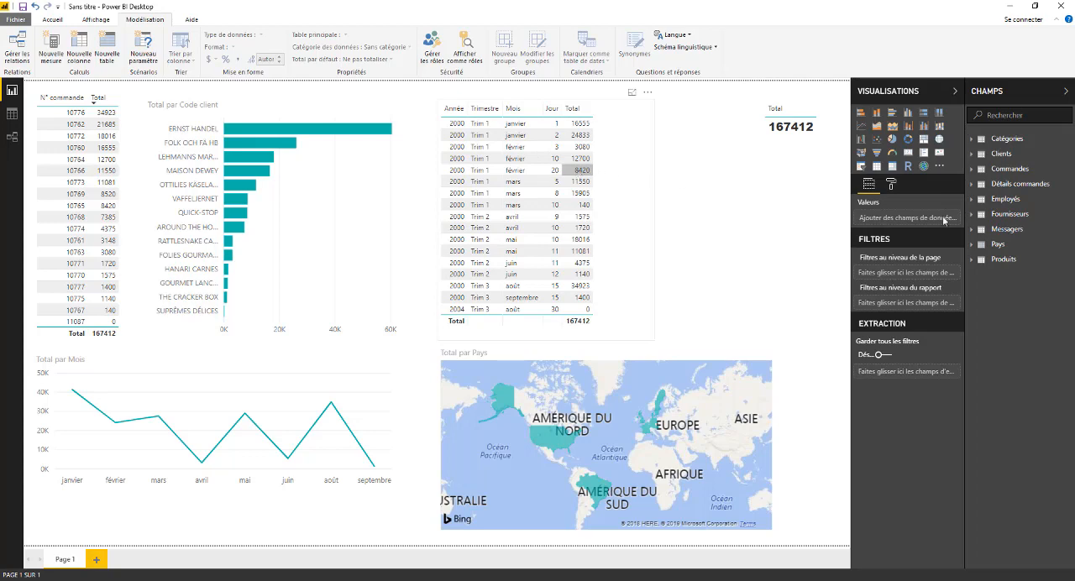
pyautogui.click(973, 184)
pyautogui.click(973, 168)
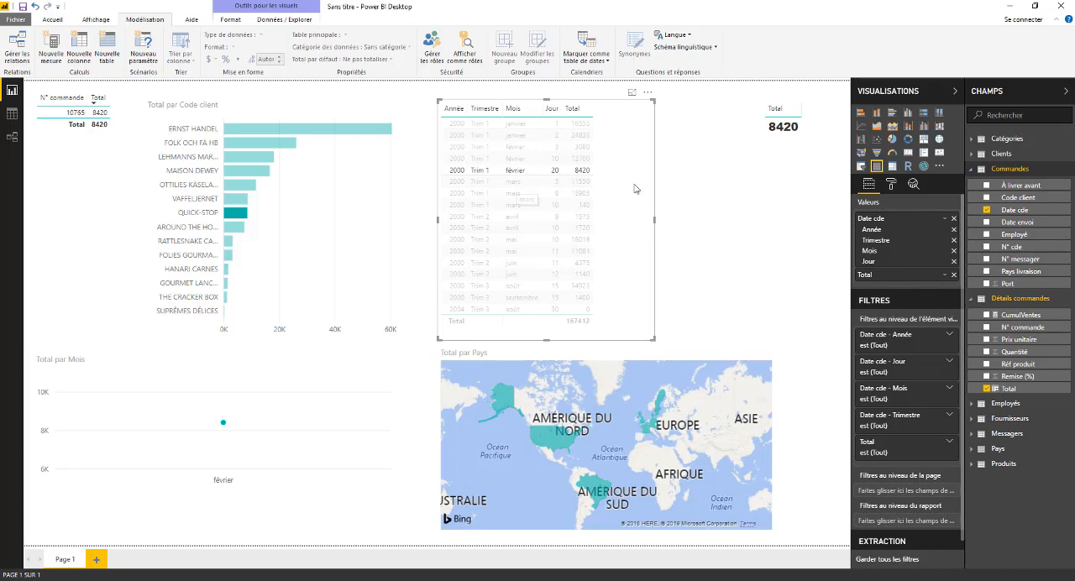
# Cross-filter by the 1 janvier and 20 février rows of the date table, and clear the filter with the table still selected.
pyautogui.click(663, 186)
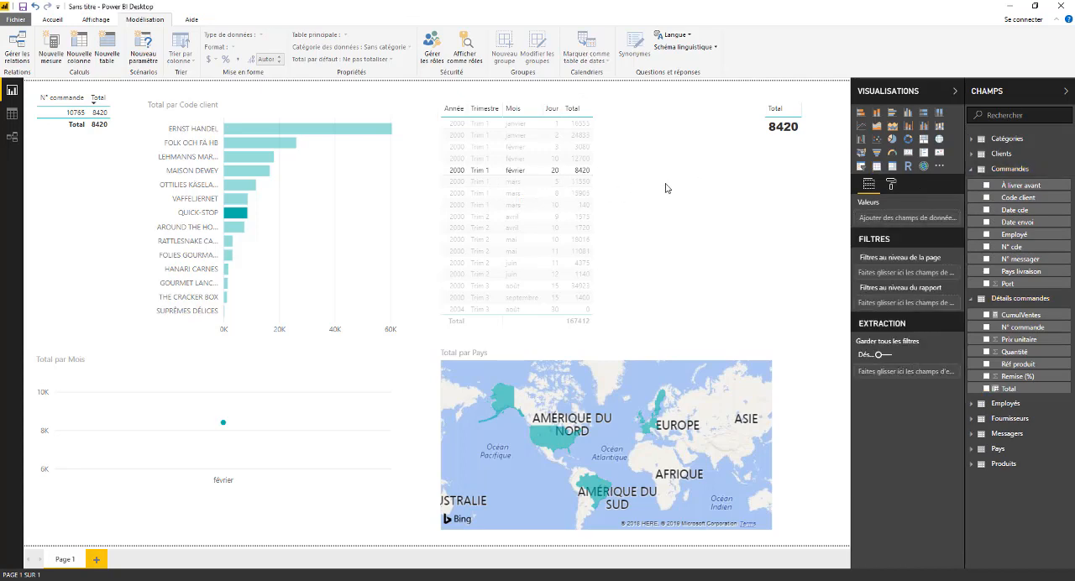
pyautogui.click(593, 127)
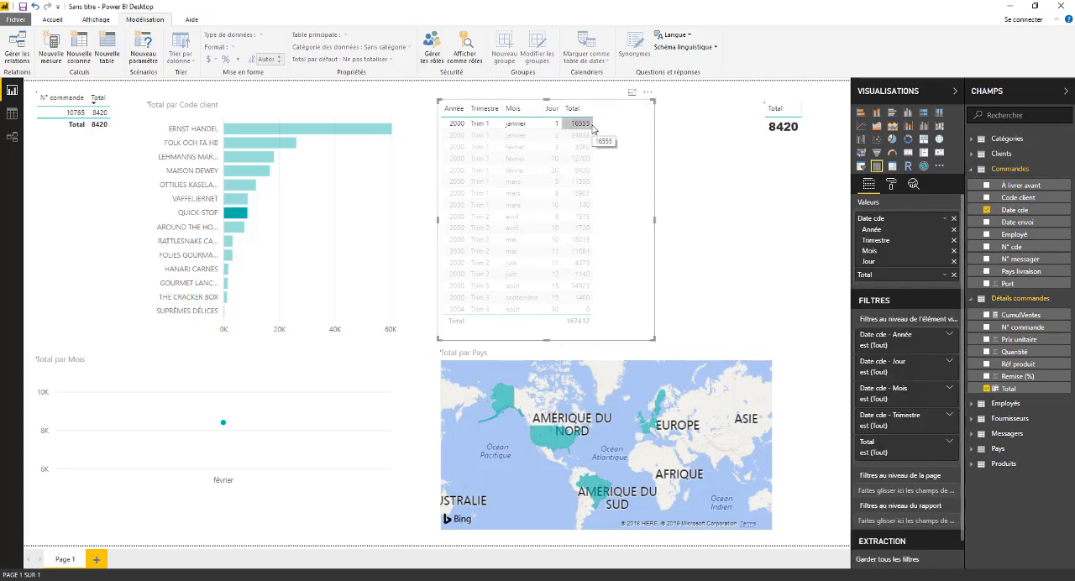
pyautogui.click(580, 170)
pyautogui.click(580, 170)
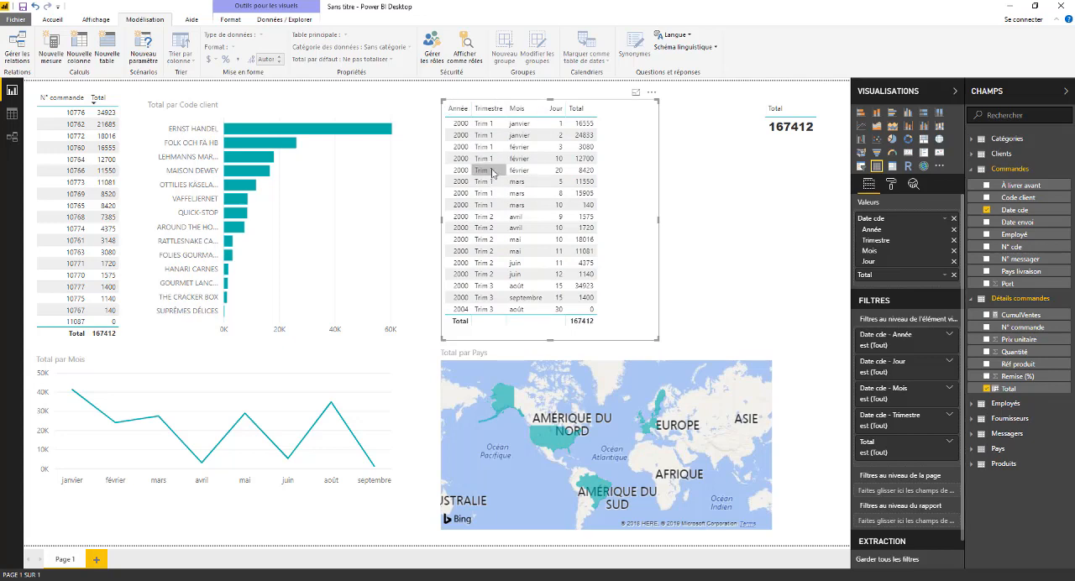
# Convert the date table into a stacked bar chart and move its date hierarchy down to Jour and back up to Trimestre.
pyautogui.click(861, 112)
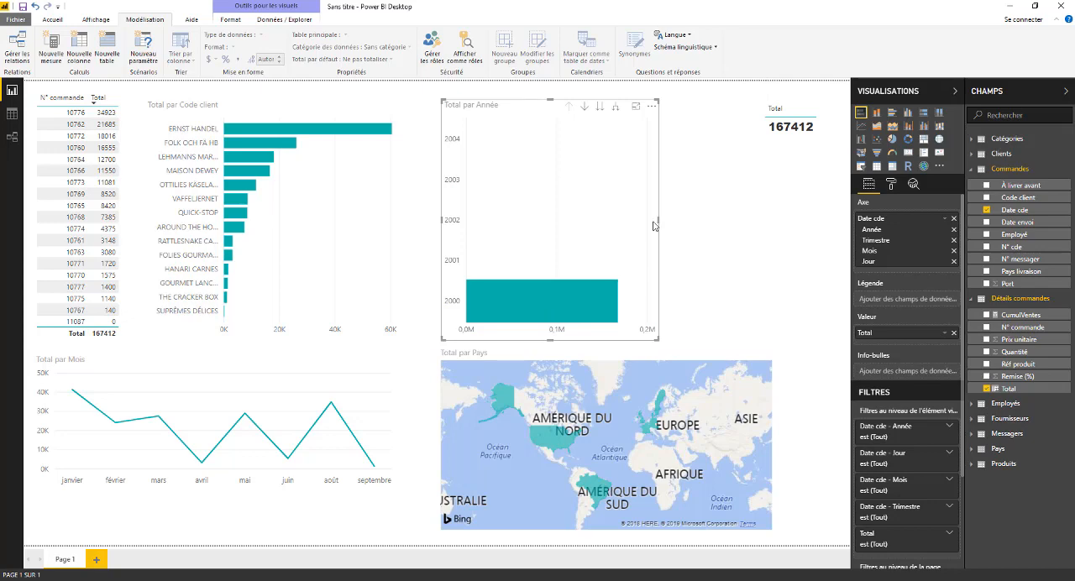
pyautogui.click(600, 108)
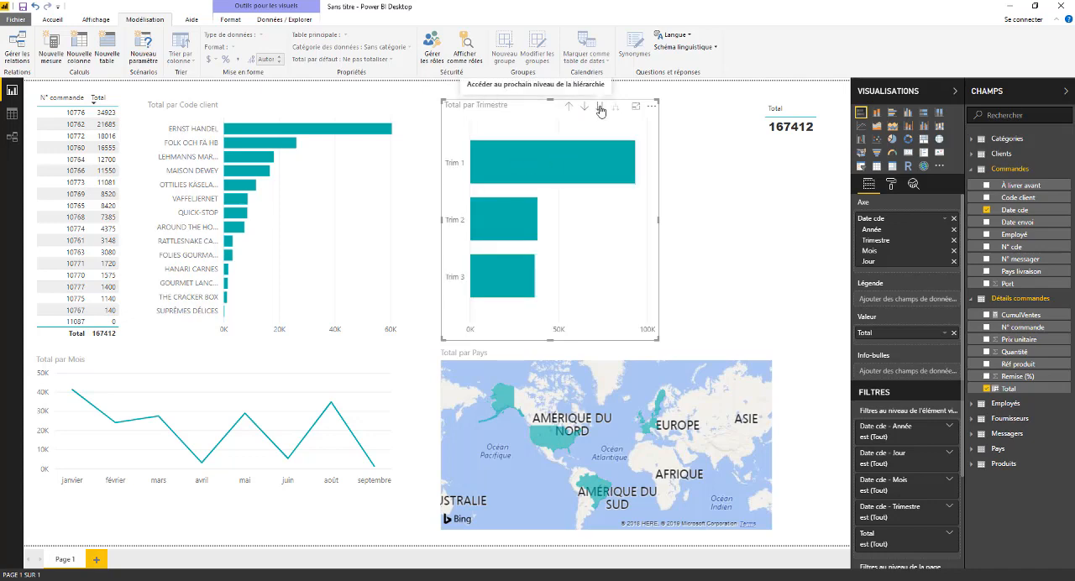
pyautogui.click(599, 107)
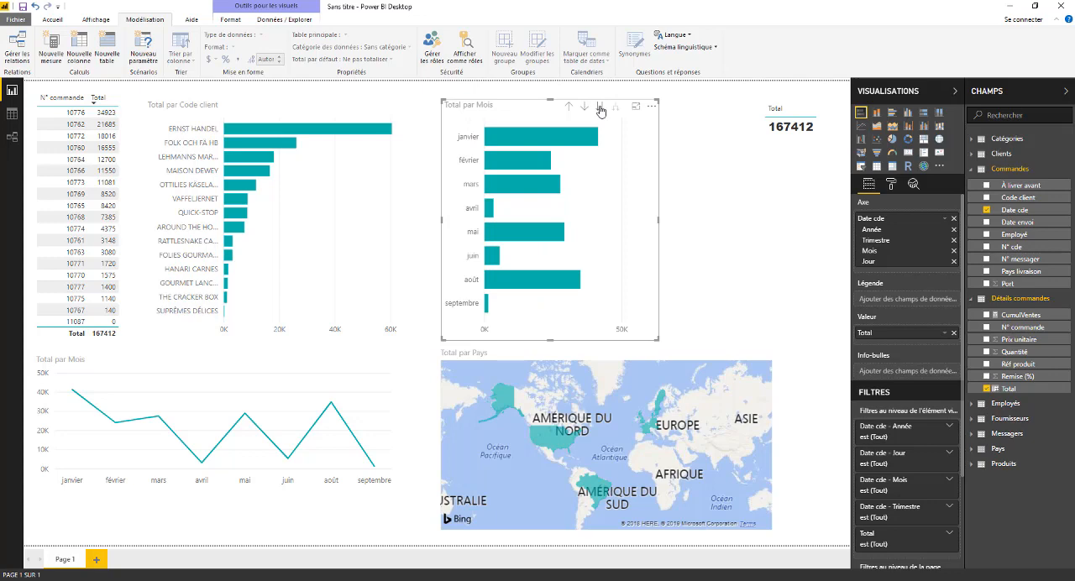
pyautogui.click(600, 108)
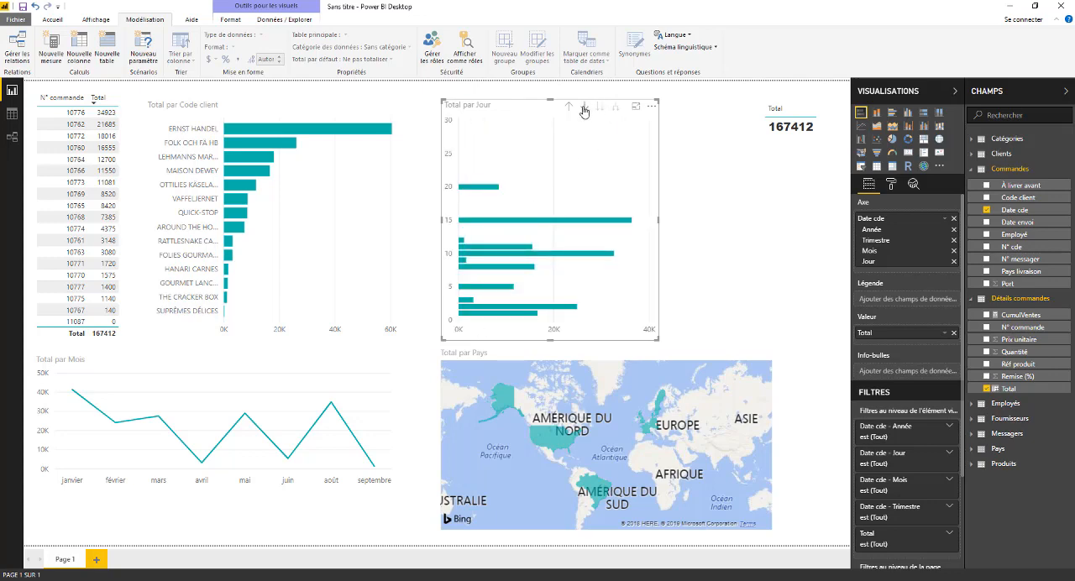
pyautogui.click(570, 108)
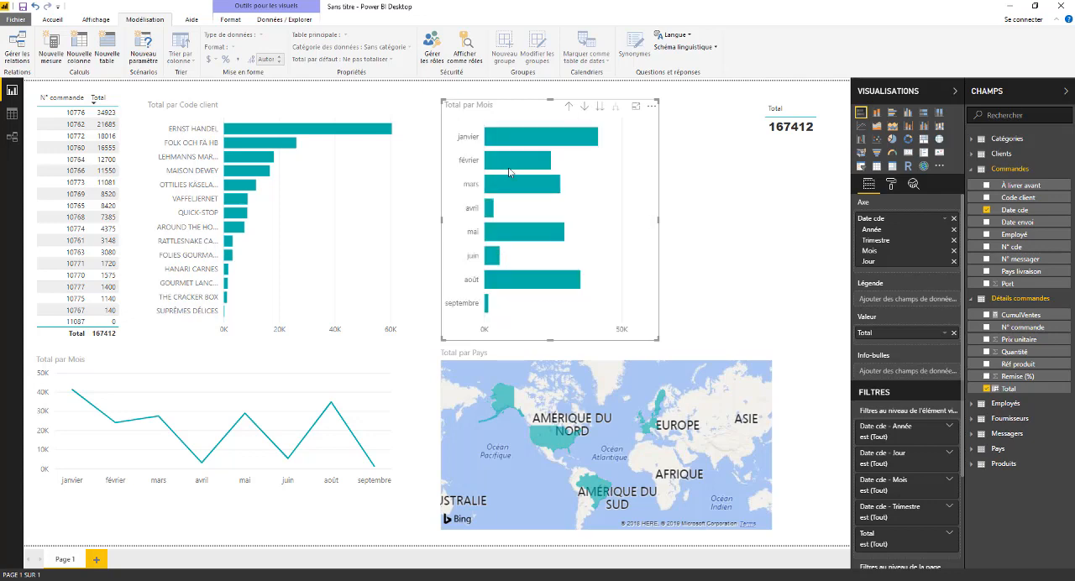
pyautogui.click(569, 106)
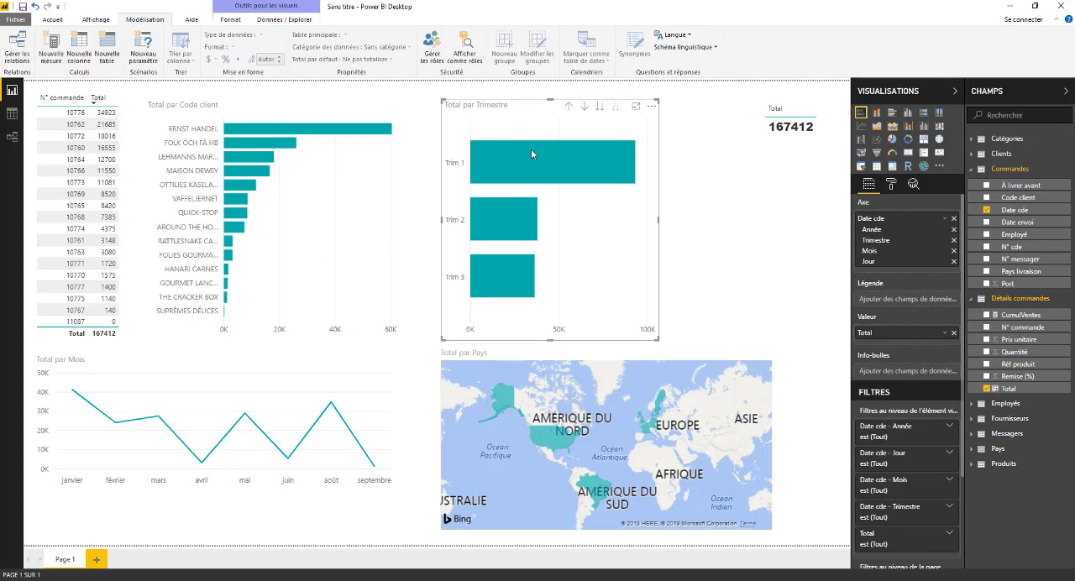
# With drill mode on, move the date bar chart to the Mois level and drill into janvier.
pyautogui.click(600, 107)
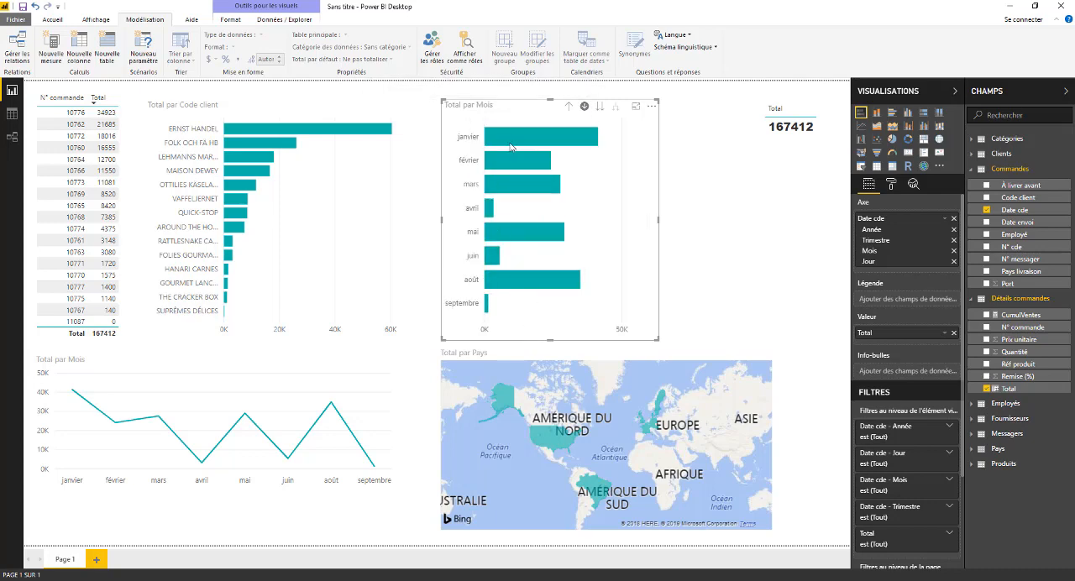
pyautogui.click(520, 145)
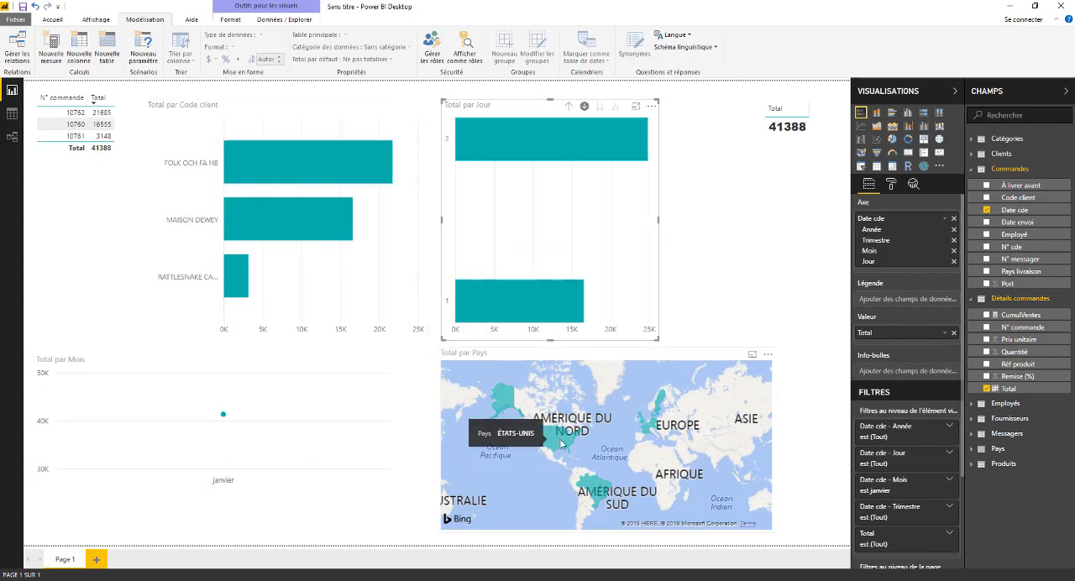
# Drill the date bar chart up through Mois to the Trimestre level and deselect it.
pyautogui.click(570, 107)
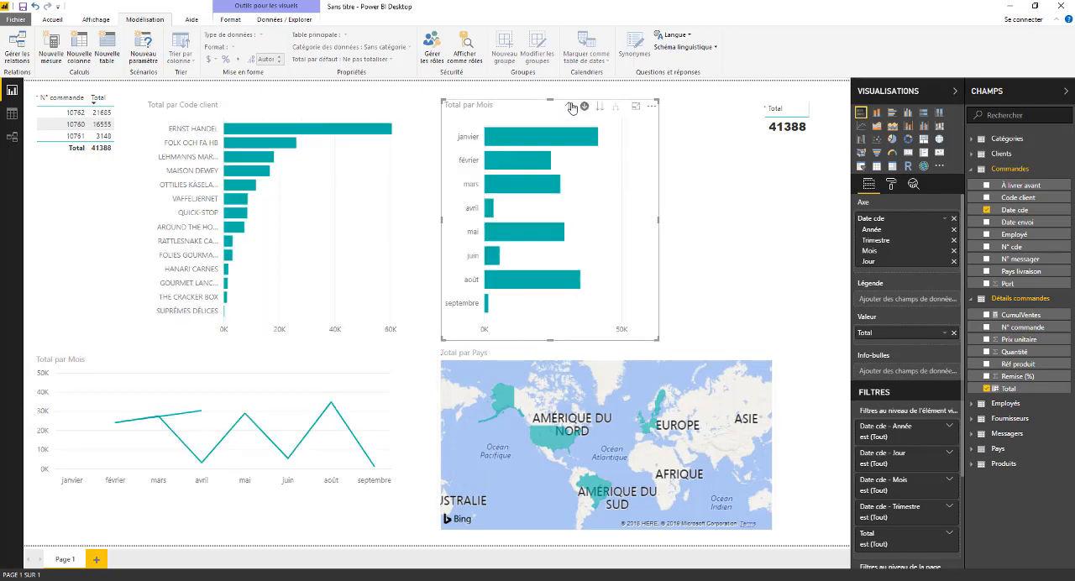
pyautogui.click(569, 107)
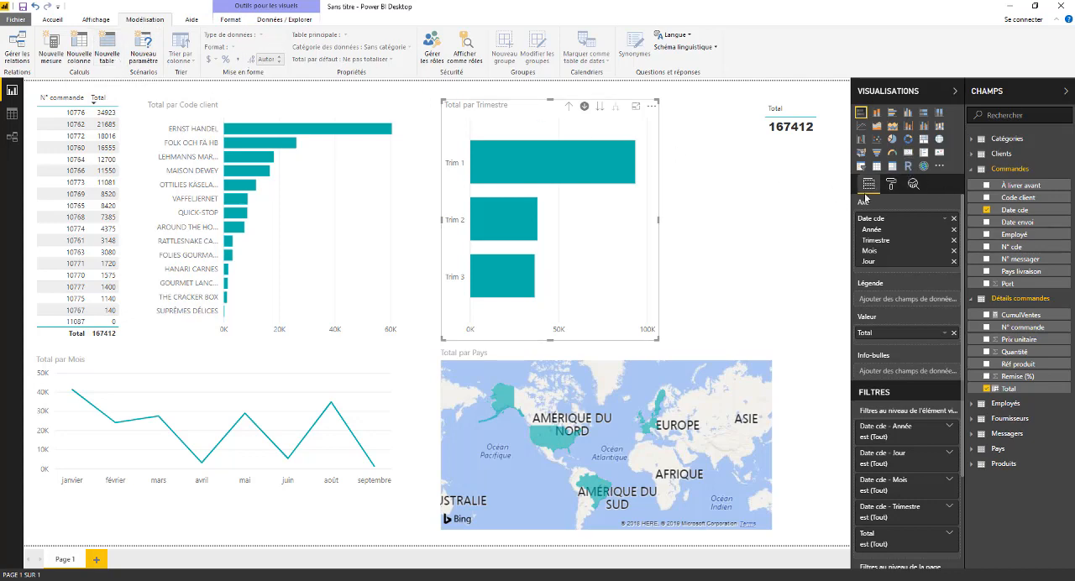
pyautogui.click(737, 215)
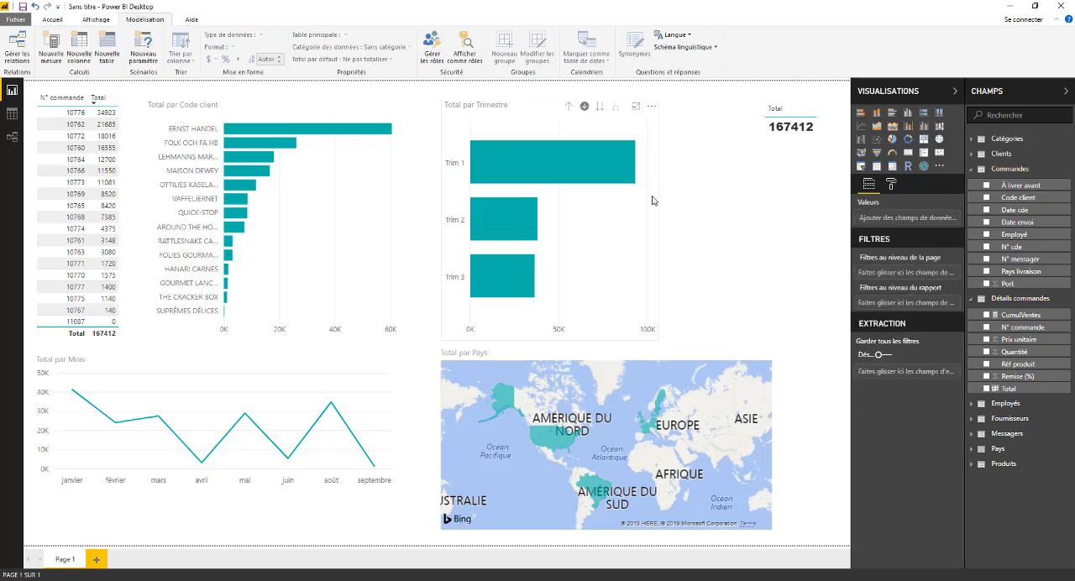
# Add a slicer to the report page based on the Date cde field of the Commandes table.
pyautogui.click(862, 166)
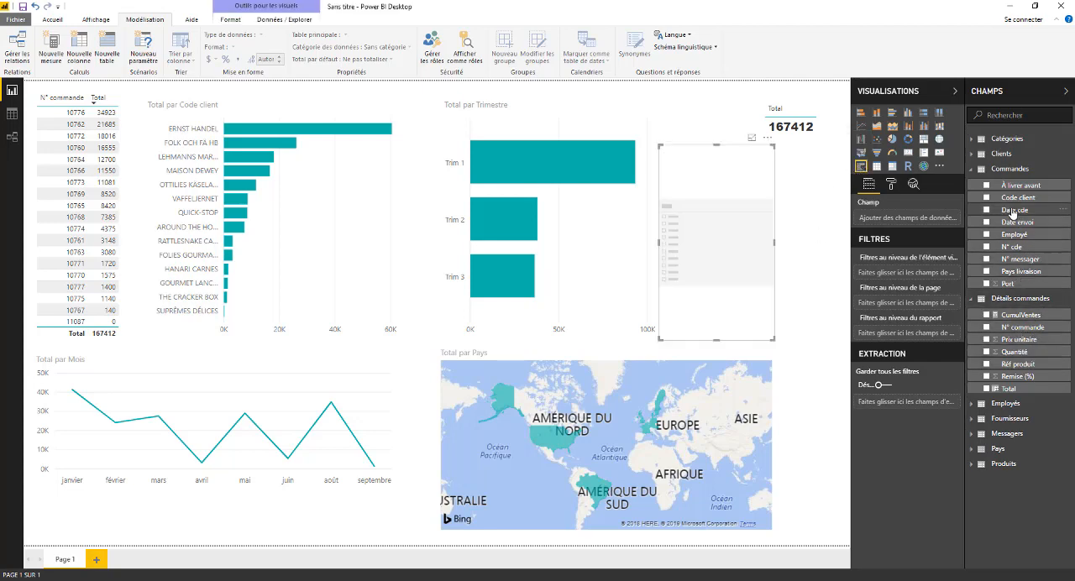
pyautogui.click(1014, 211)
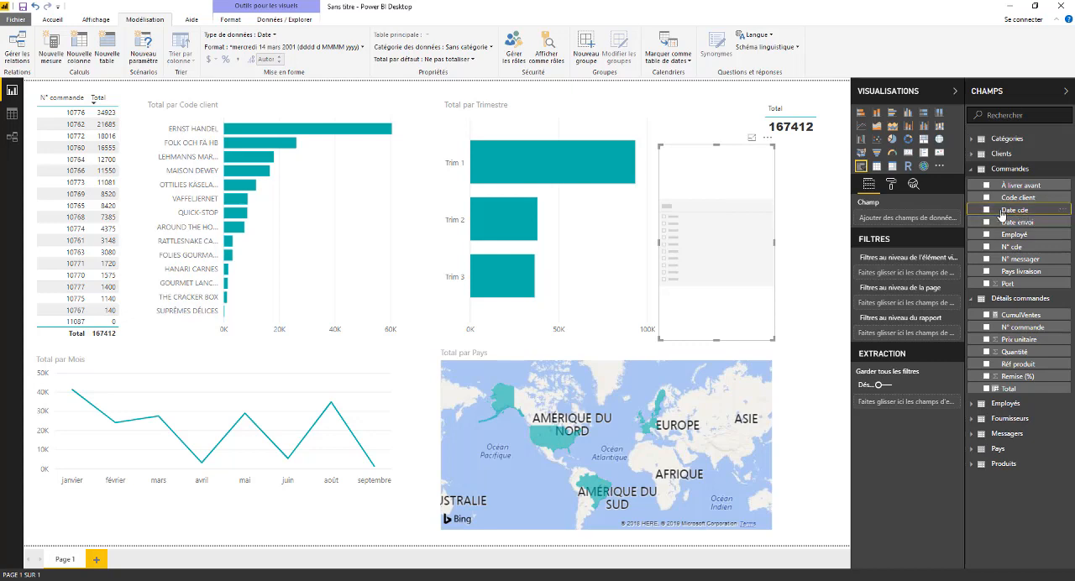
pyautogui.moveTo(1001, 216); pyautogui.dragTo(713, 239)
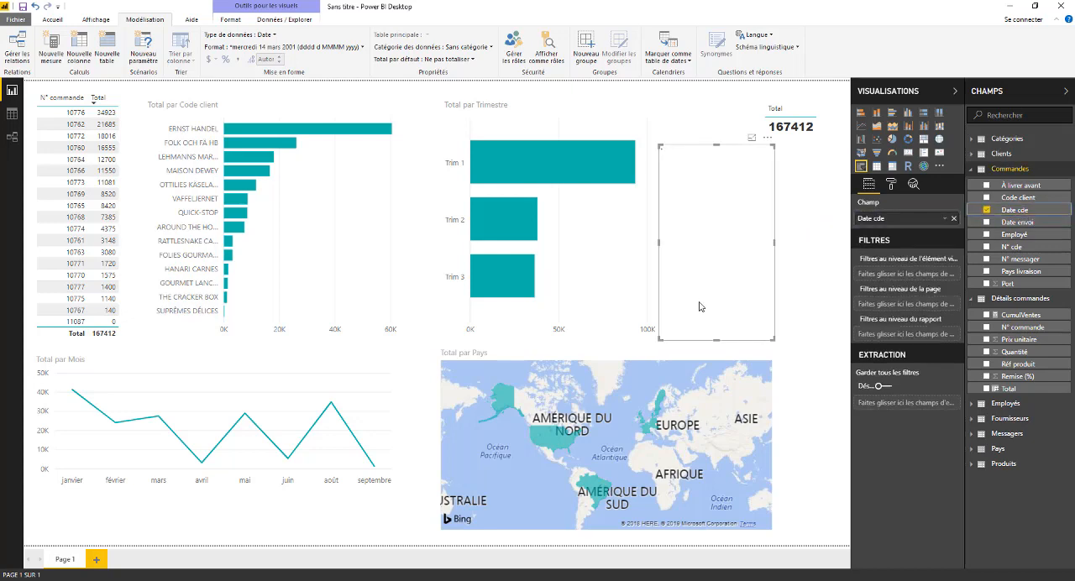
# Widen the Date cde slicer towards the page edge and reduce its height to just below the range slider.
pyautogui.click(776, 246)
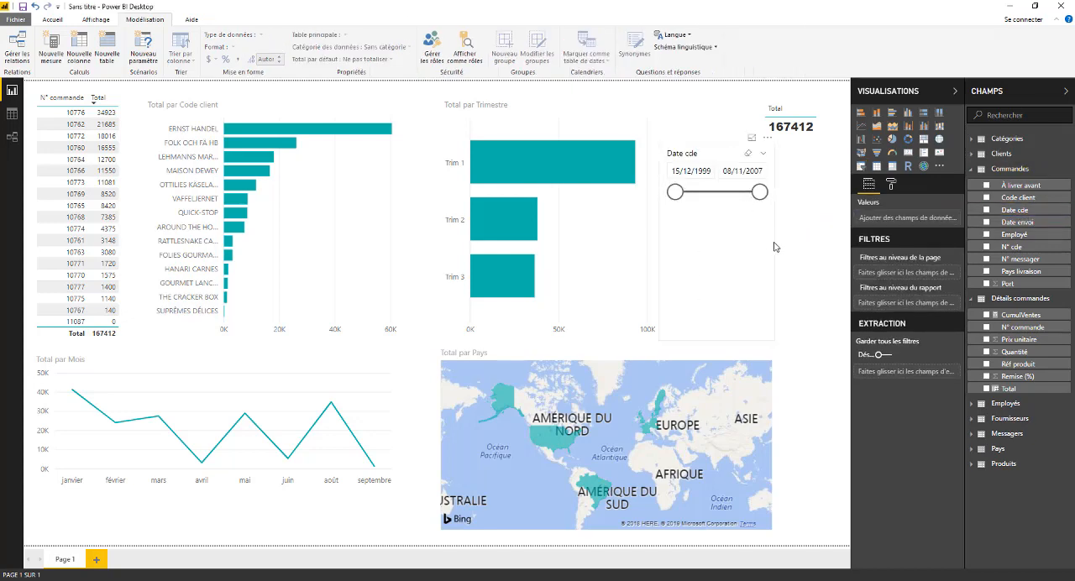
pyautogui.click(772, 245)
pyautogui.moveTo(774, 244); pyautogui.dragTo(825, 242)
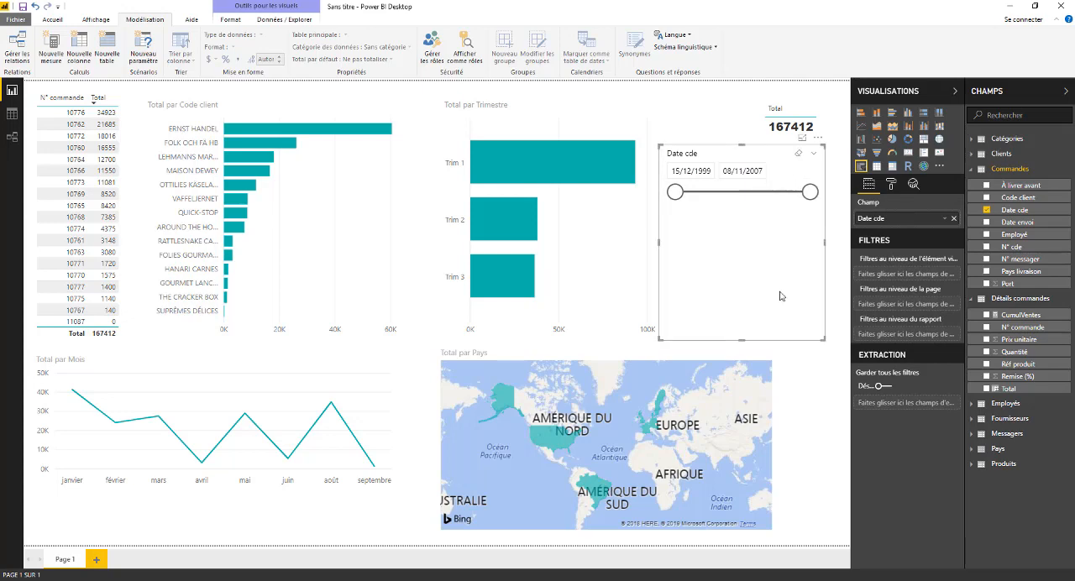
pyautogui.moveTo(743, 340); pyautogui.dragTo(747, 229)
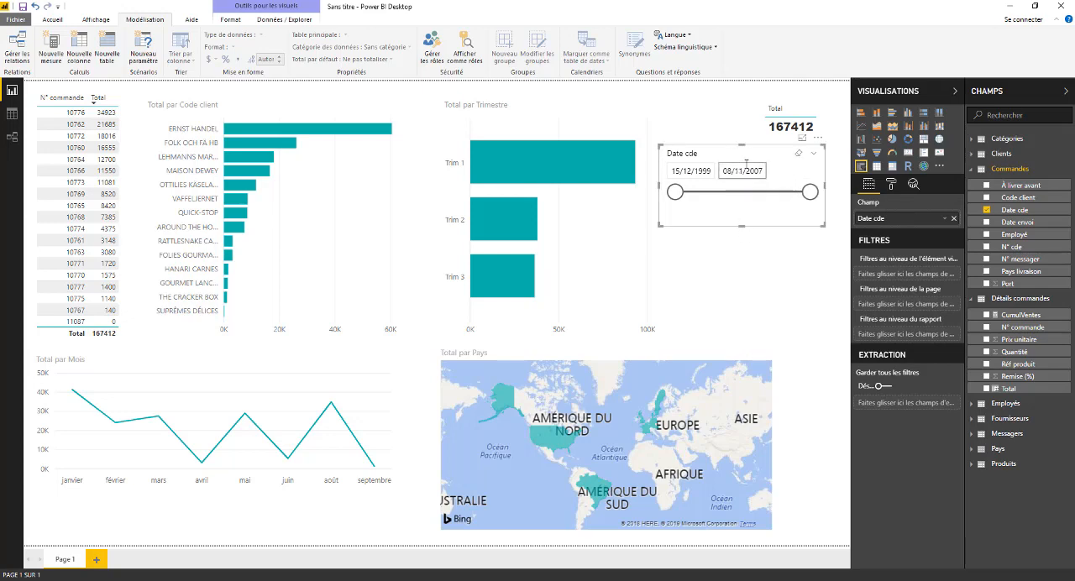
# Try the Date cde slicer by lowering its end date to 02/09/2006 and restoring it to 08/11/2007.
pyautogui.click(814, 154)
pyautogui.click(794, 155)
pyautogui.click(741, 170)
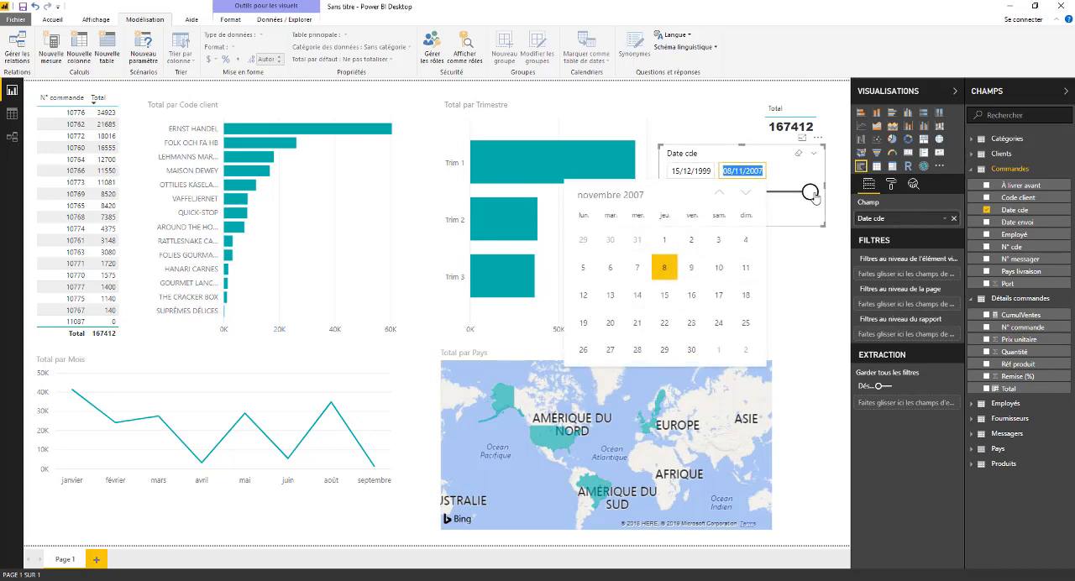
pyautogui.moveTo(810, 192); pyautogui.dragTo(791, 193)
pyautogui.moveTo(675, 192)
pyautogui.mouseDown()
pyautogui.moveTo(760, 194)
pyautogui.moveTo(669, 196)
pyautogui.mouseUp()
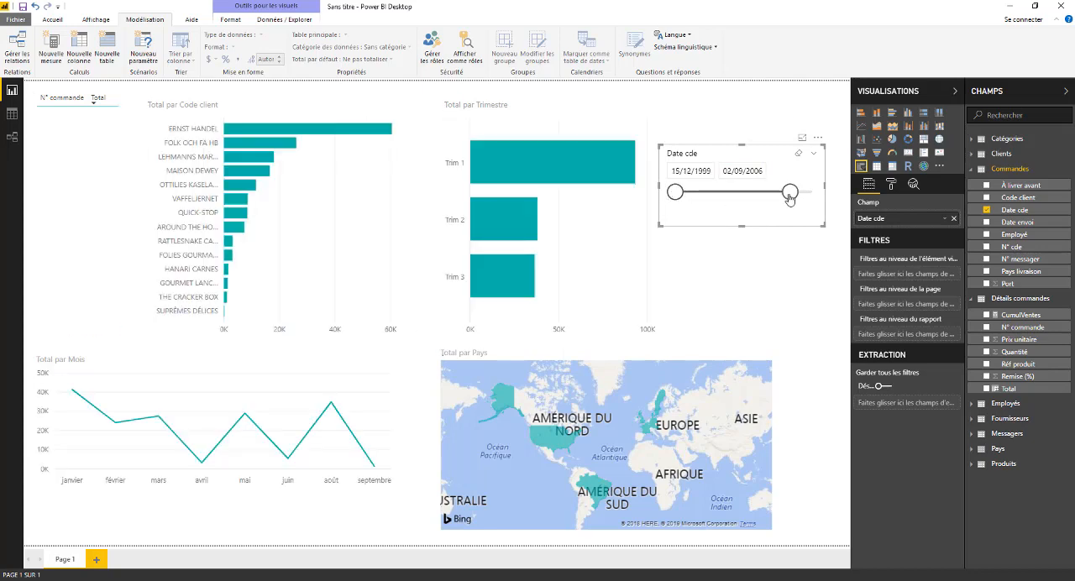
pyautogui.moveTo(790, 195)
pyautogui.mouseDown()
pyautogui.moveTo(732, 195)
pyautogui.moveTo(810, 193)
pyautogui.mouseUp()
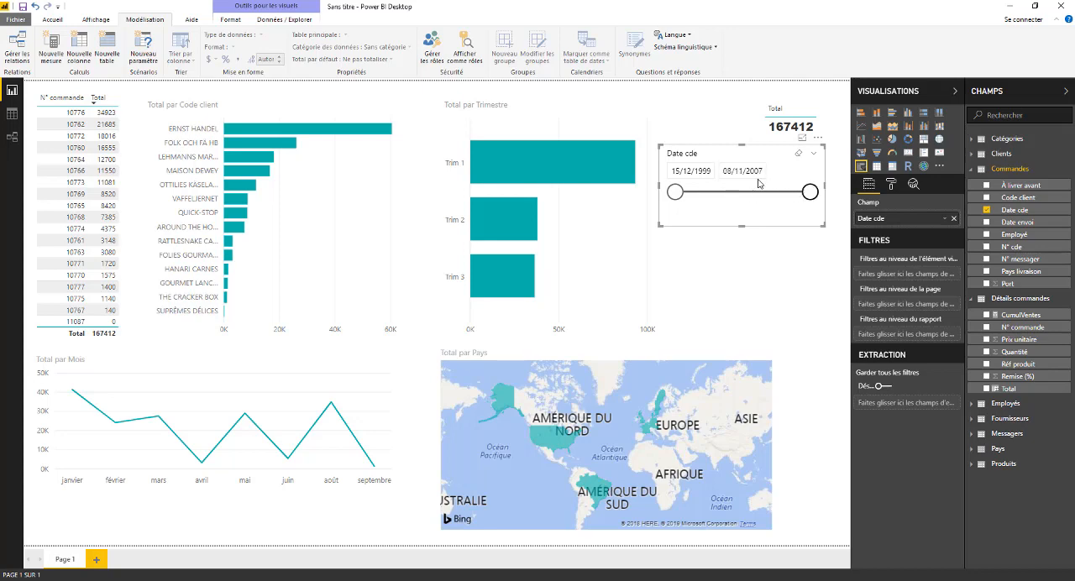
# Set the Date cde slicer's start date to 17 août 2000 from its calendar.
pyautogui.click(691, 171)
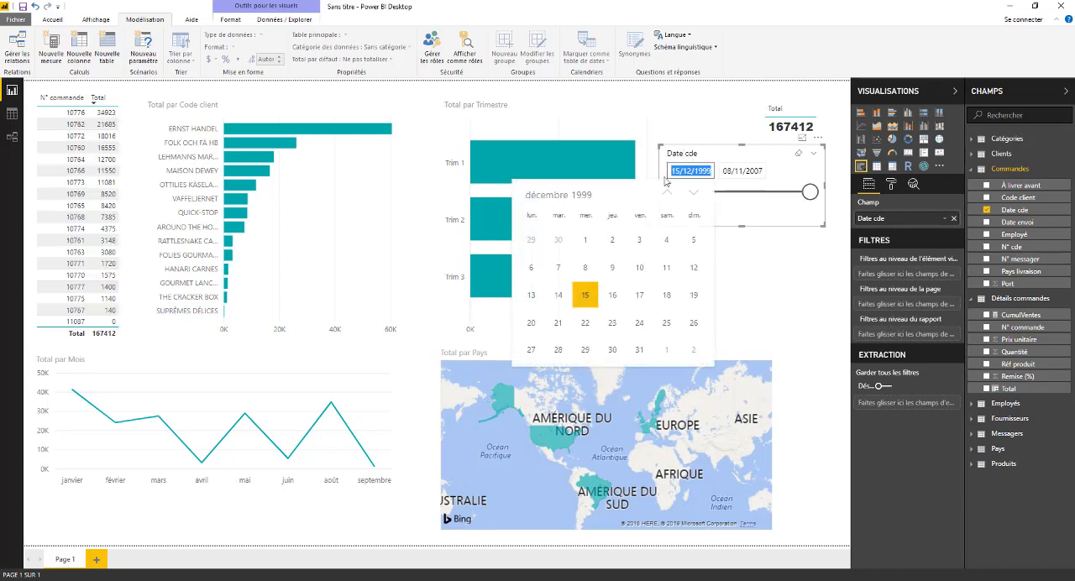
pyautogui.click(693, 194)
pyautogui.click(693, 194)
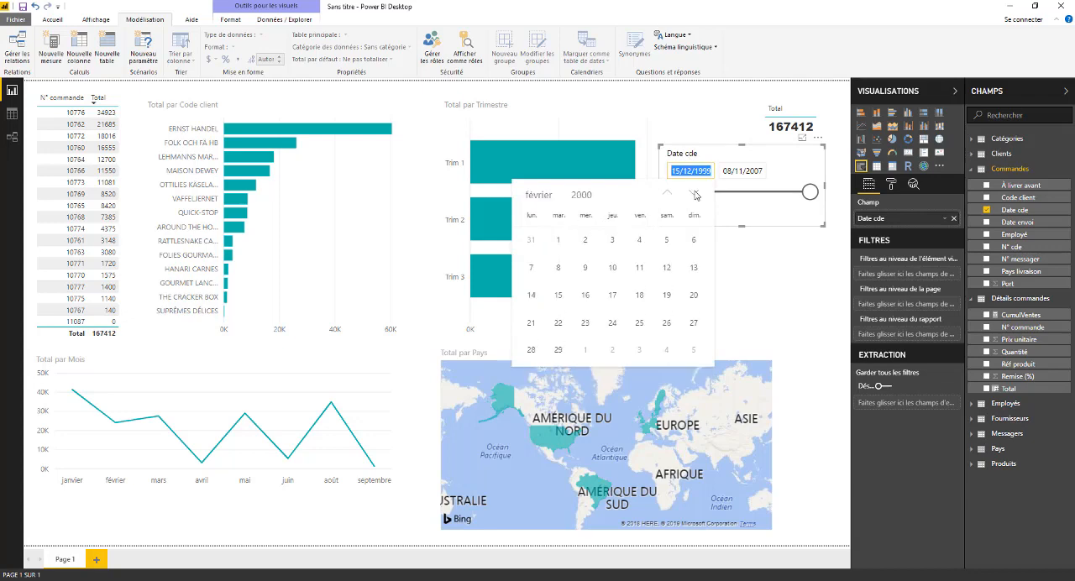
pyautogui.click(693, 193)
pyautogui.click(693, 193)
pyautogui.click(693, 193)
pyautogui.click(693, 194)
pyautogui.click(693, 193)
pyautogui.click(693, 193)
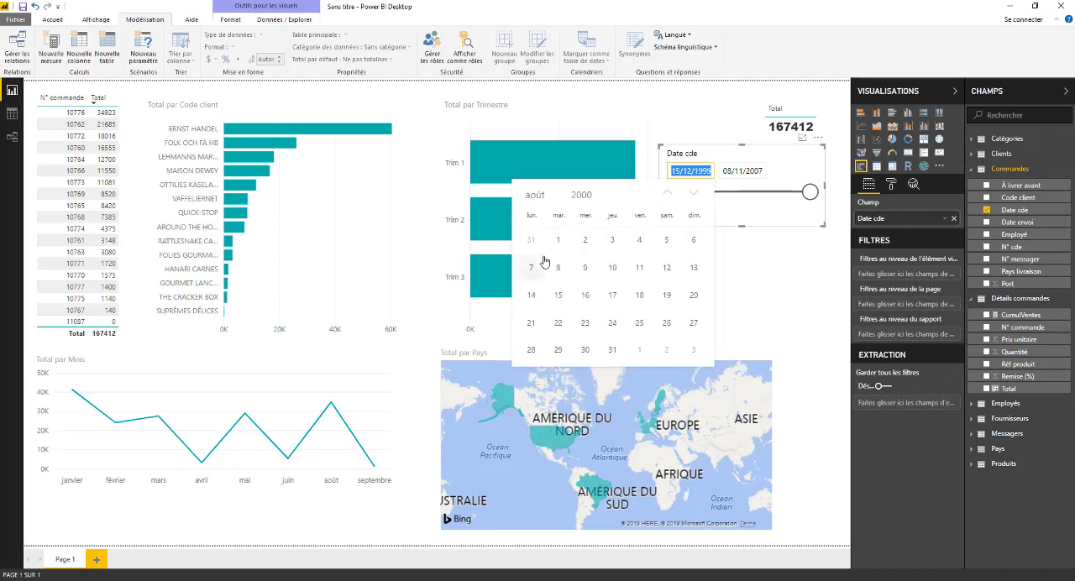
pyautogui.click(618, 296)
# Move the Date cde slicer's start handle back to 14/03/2000, keeping its end date at the maximum.
pyautogui.moveTo(812, 194); pyautogui.dragTo(846, 195)
pyautogui.moveTo(687, 195); pyautogui.dragTo(680, 195)
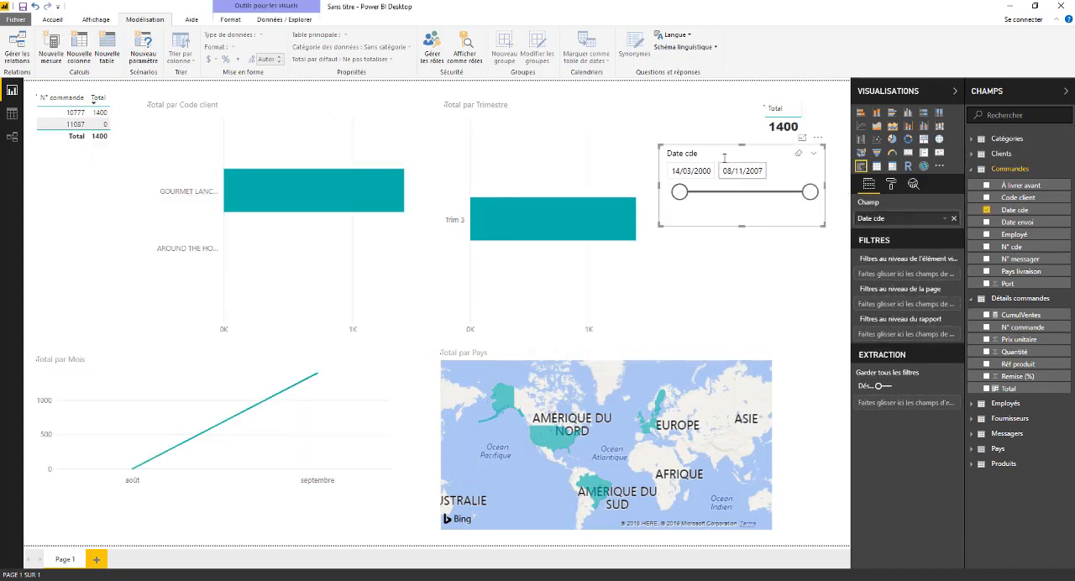
pyautogui.moveTo(719, 160); pyautogui.dragTo(720, 160)
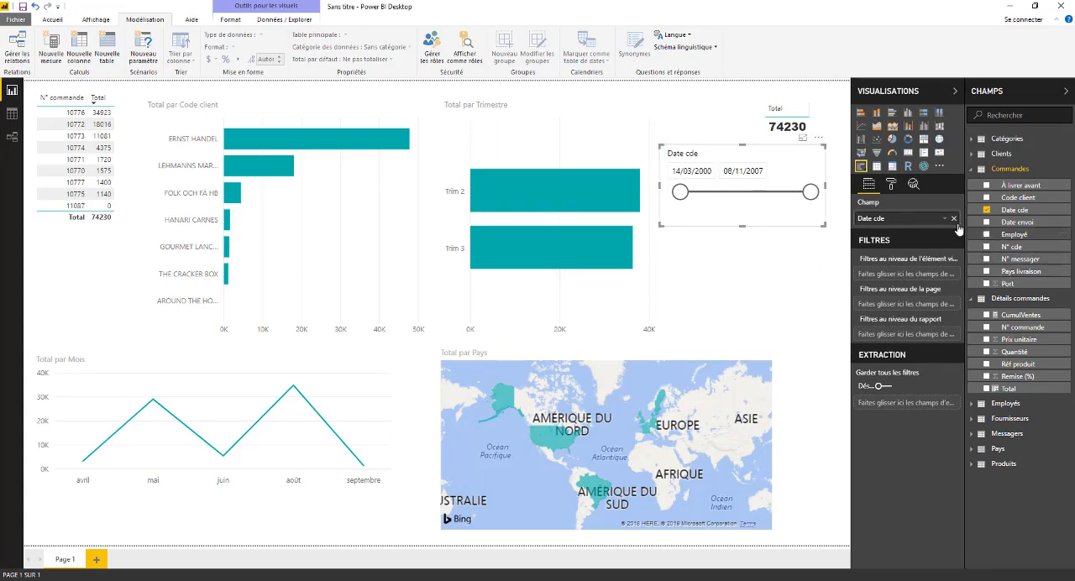
# Switch the slicer's Date cde field to Hiérarchie de dates so that it filters by Année.
pyautogui.click(945, 220)
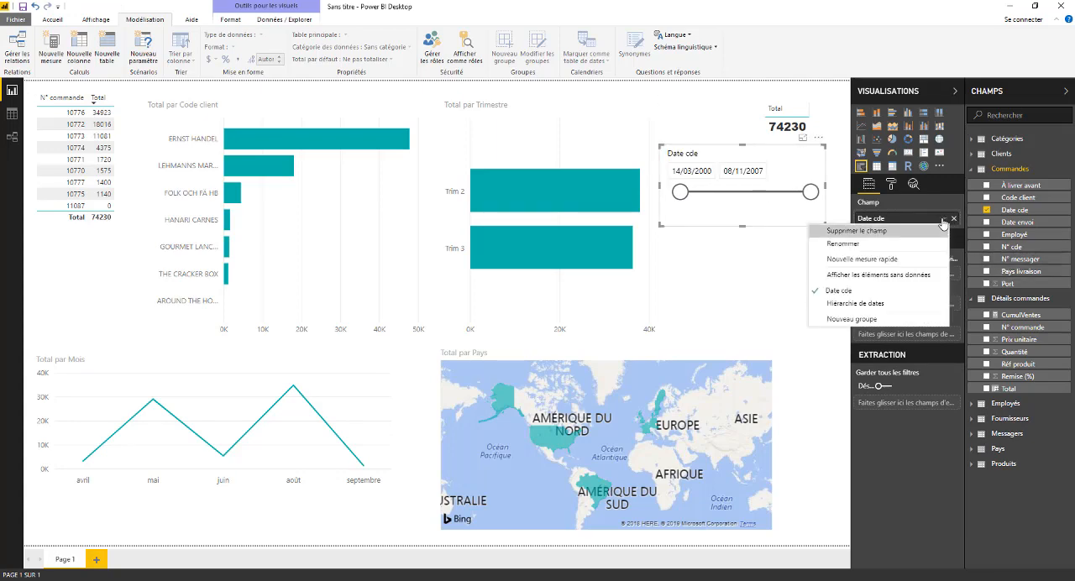
pyautogui.click(855, 303)
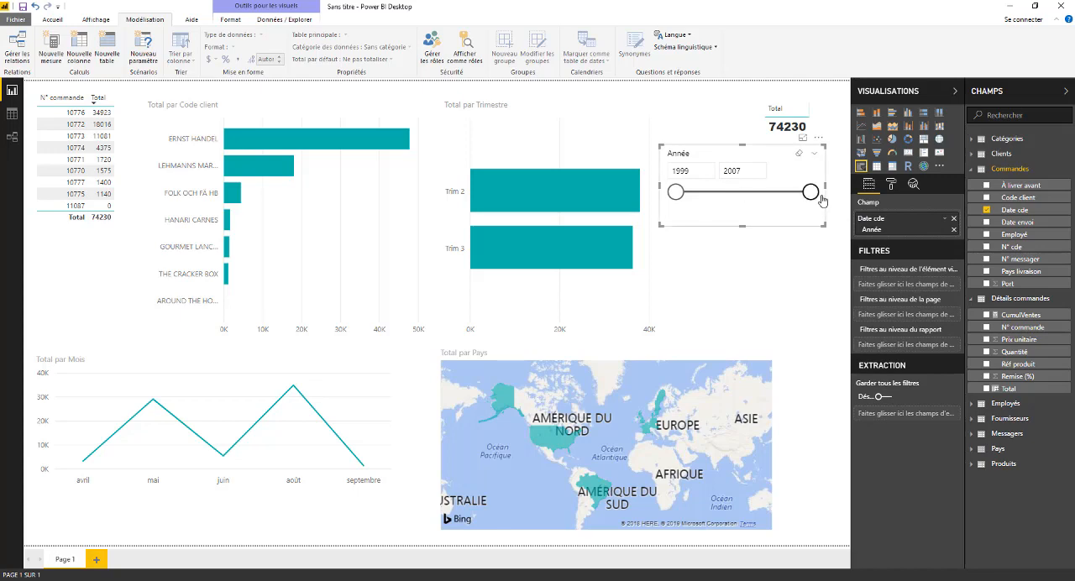
# Lower the Année slicer's end year to 2004, and further down to 2002.
pyautogui.moveTo(811, 193)
pyautogui.mouseDown()
pyautogui.moveTo(698, 195)
pyautogui.moveTo(813, 194)
pyautogui.mouseUp()
pyautogui.click(743, 171)
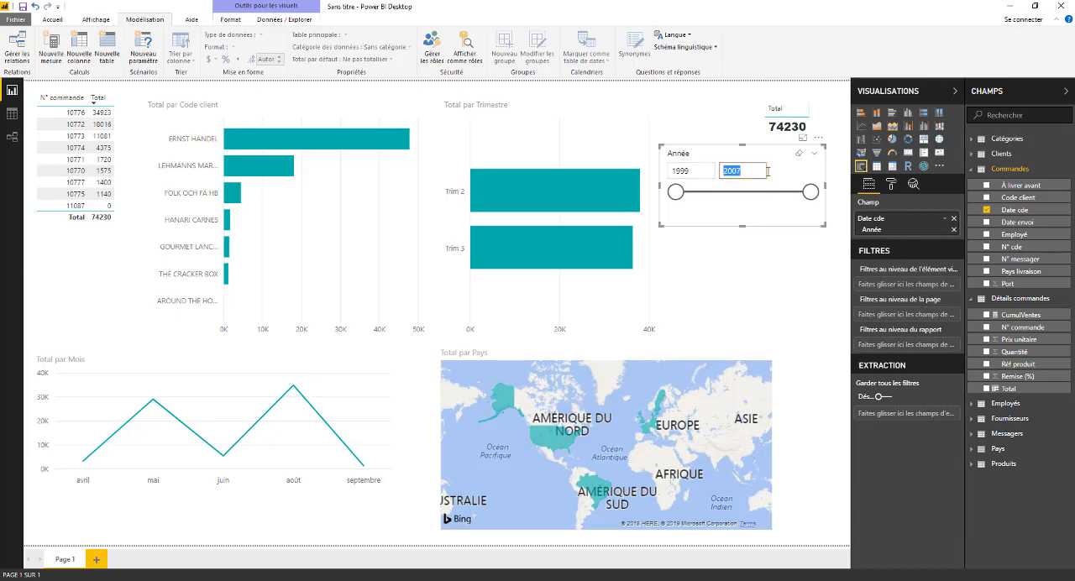
pyautogui.moveTo(806, 193); pyautogui.dragTo(735, 197)
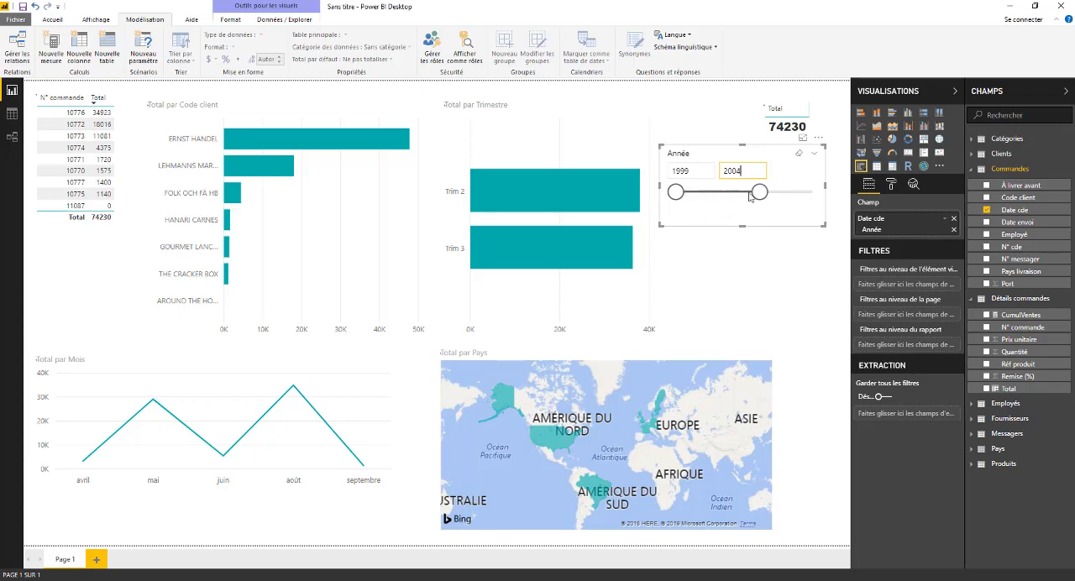
pyautogui.moveTo(750, 195)
pyautogui.mouseDown()
pyautogui.moveTo(796, 196)
pyautogui.moveTo(757, 195)
pyautogui.mouseUp()
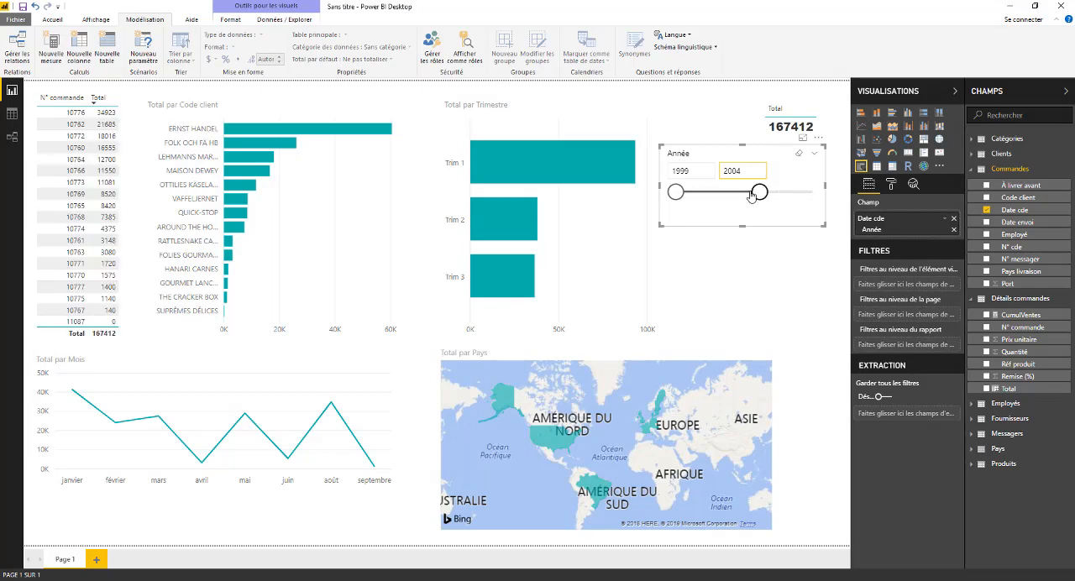
pyautogui.moveTo(754, 194); pyautogui.dragTo(726, 193)
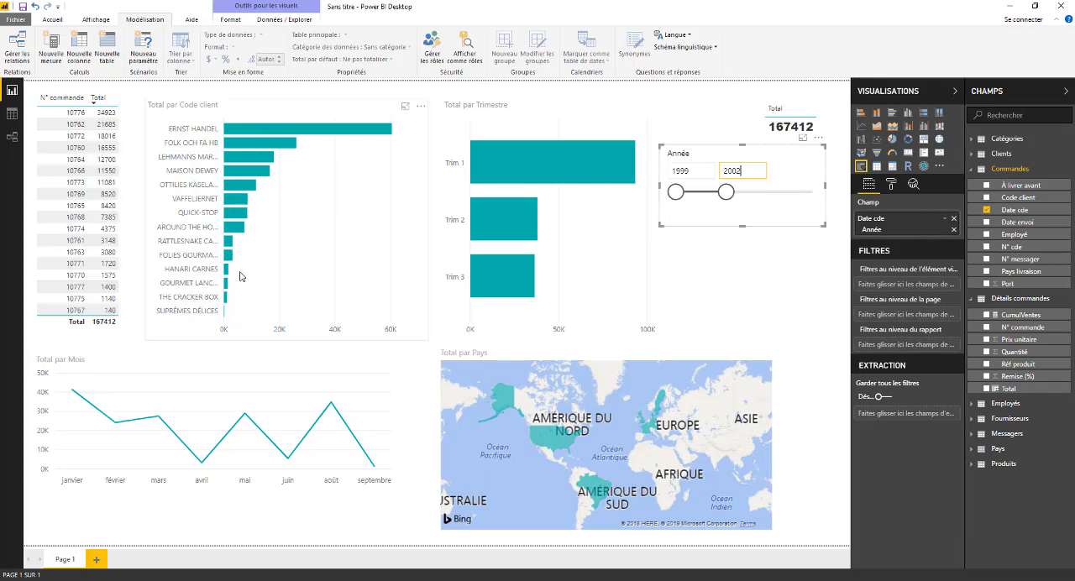
# Drill into Trim 1 on the date bar chart and restore the Année slicer's end year to 2007.
pyautogui.click(511, 161)
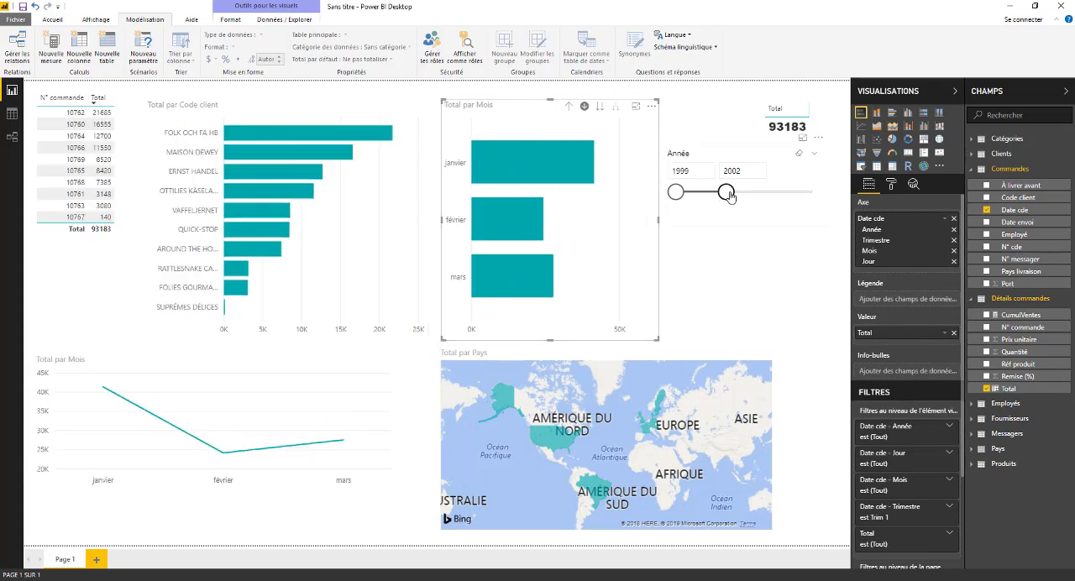
pyautogui.moveTo(729, 194); pyautogui.dragTo(812, 192)
pyautogui.click(718, 292)
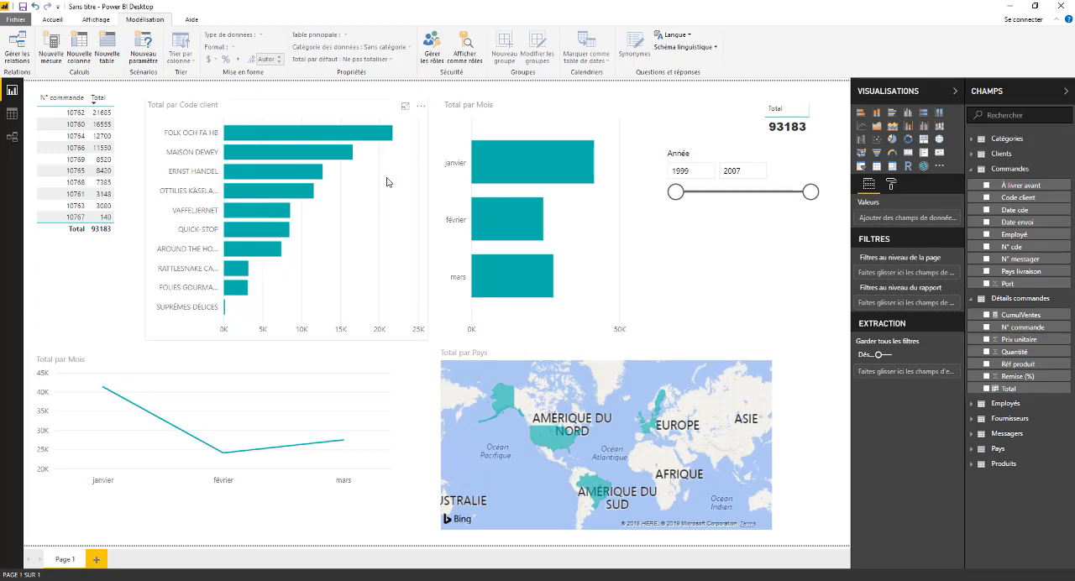
# Check the monthly line chart's fields, and cross-filter the report by Sweden on the country map before clearing the filter.
pyautogui.click(216, 378)
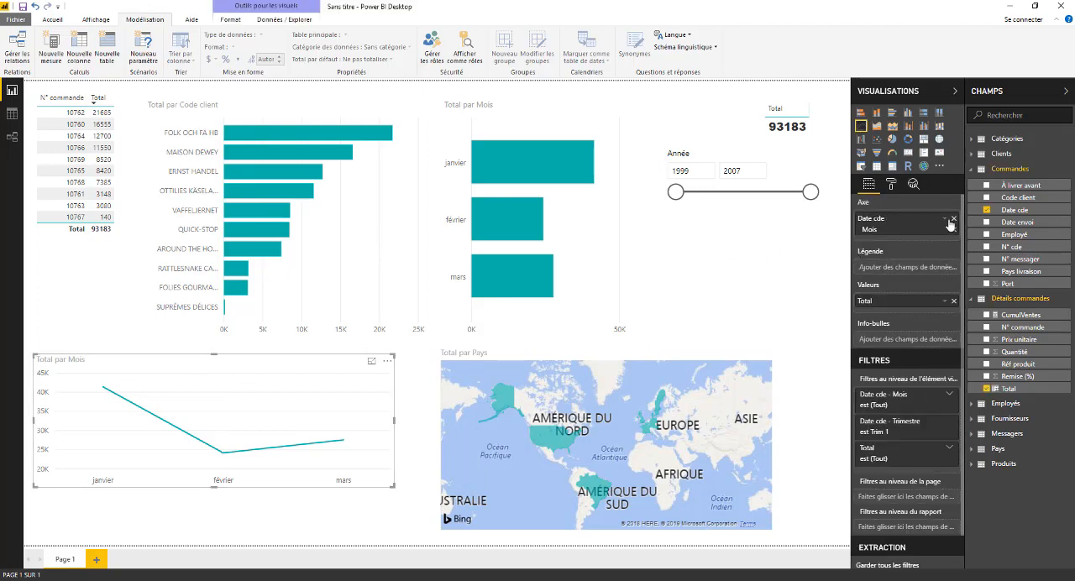
pyautogui.click(729, 244)
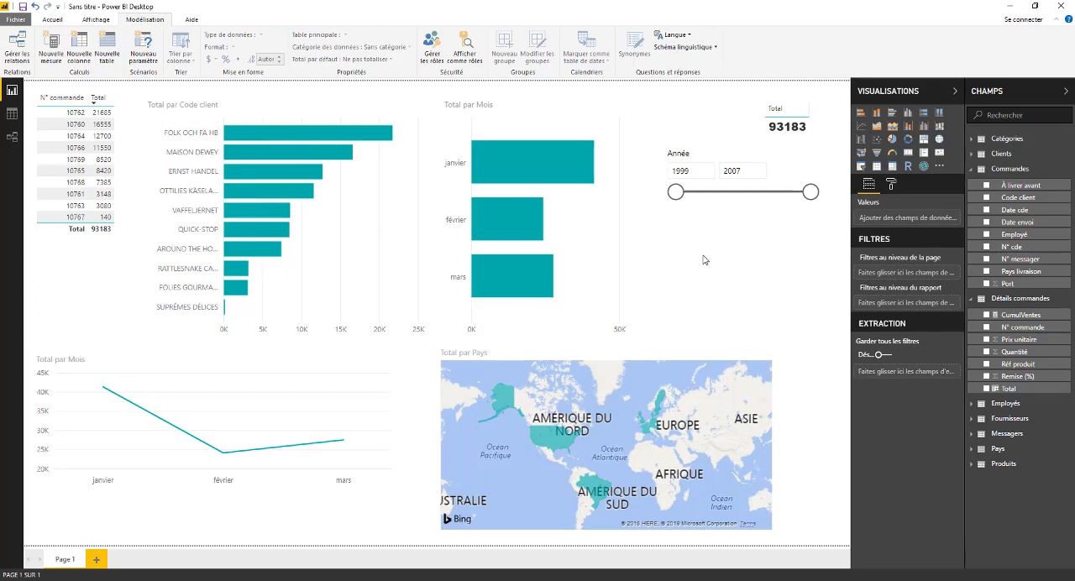
pyautogui.click(661, 402)
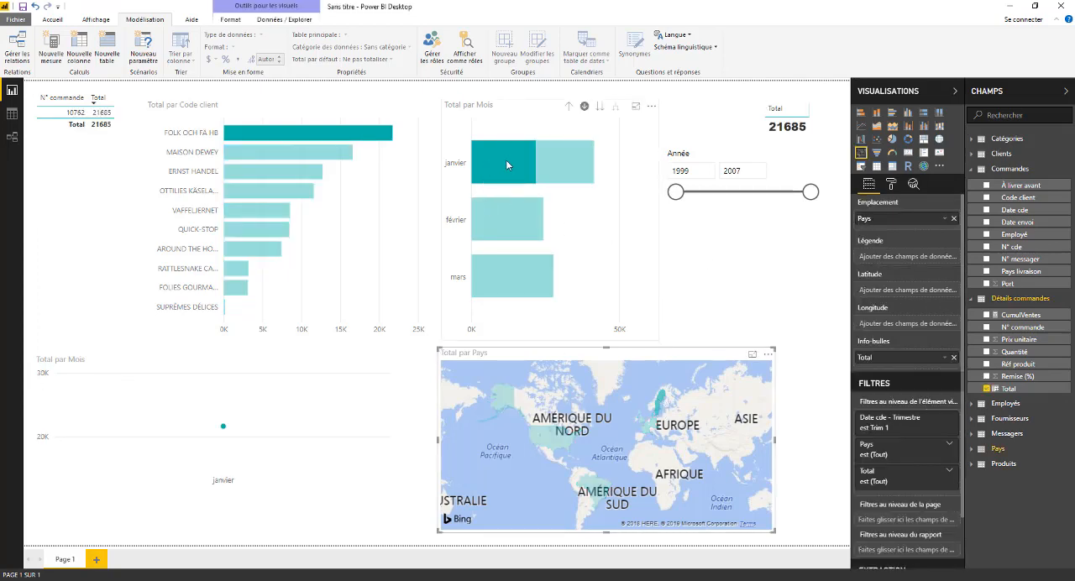
pyautogui.click(664, 444)
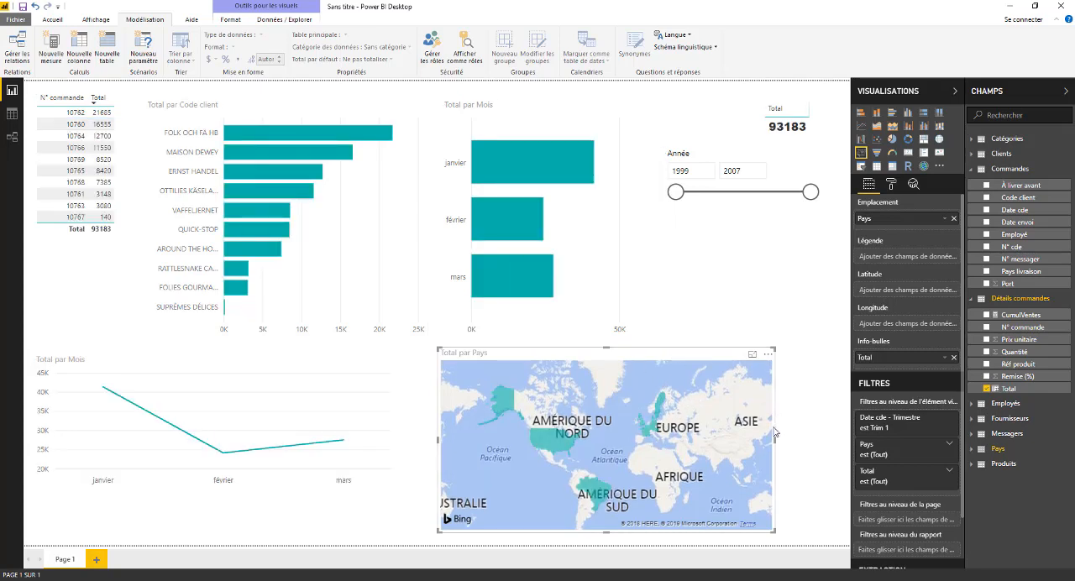
pyautogui.click(814, 437)
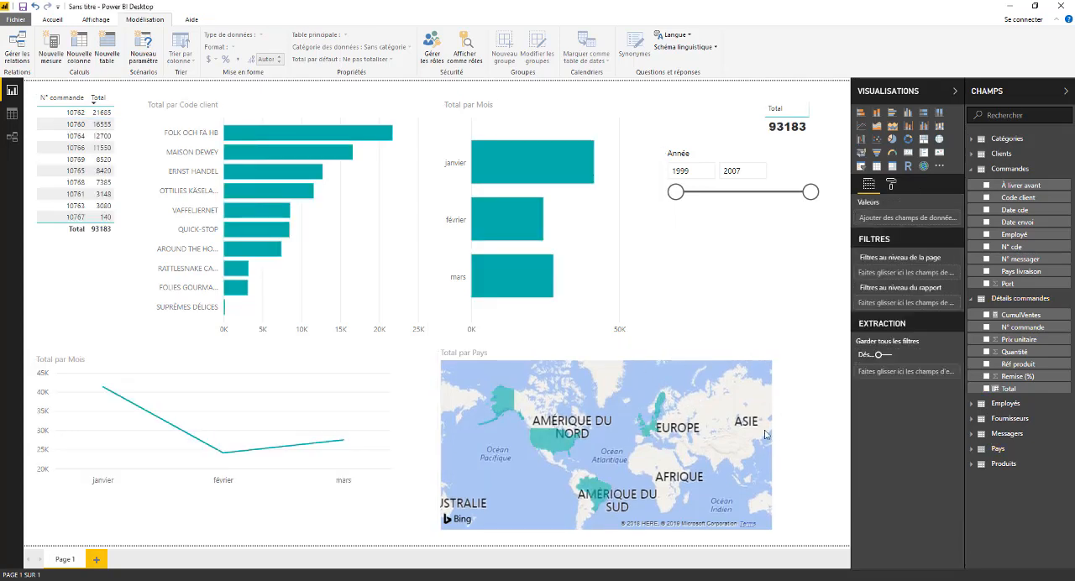
# Convert the Total par Pays map to a bubble map and finally to a treemap, widened to line up with the slicer's outer edge.
pyautogui.click(725, 394)
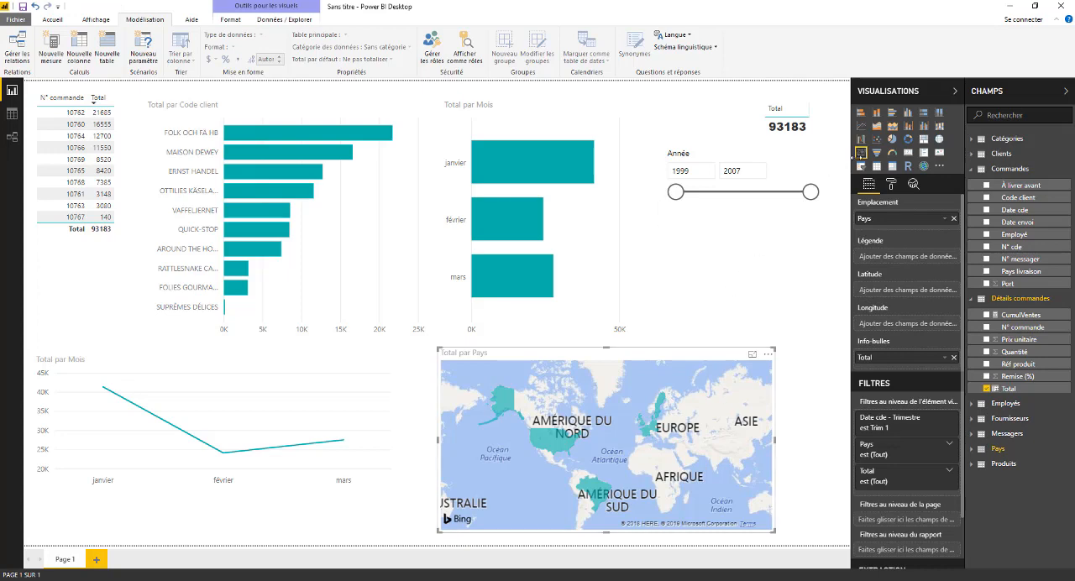
pyautogui.click(939, 141)
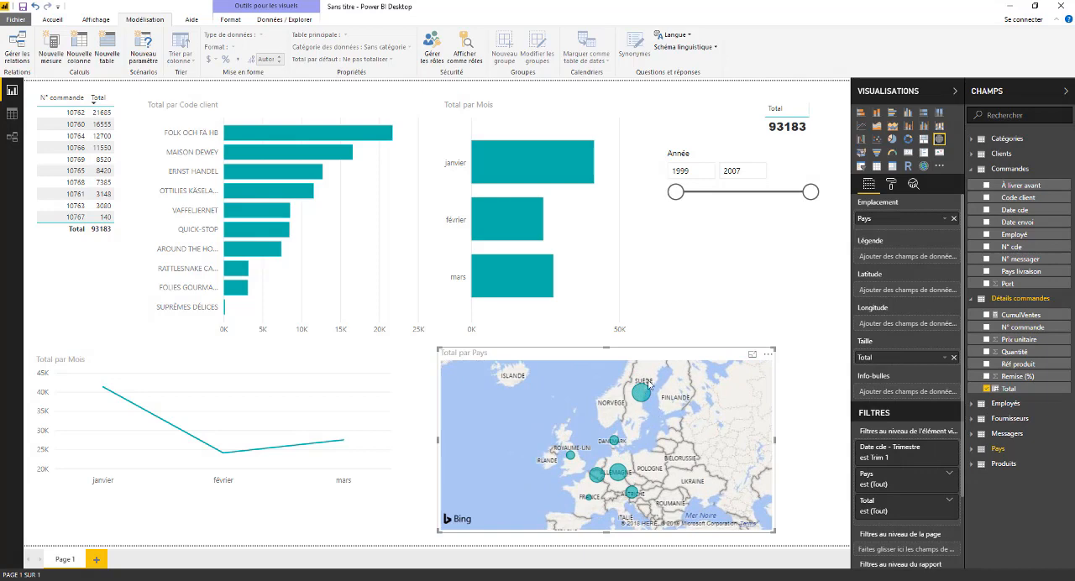
pyautogui.moveTo(649, 397)
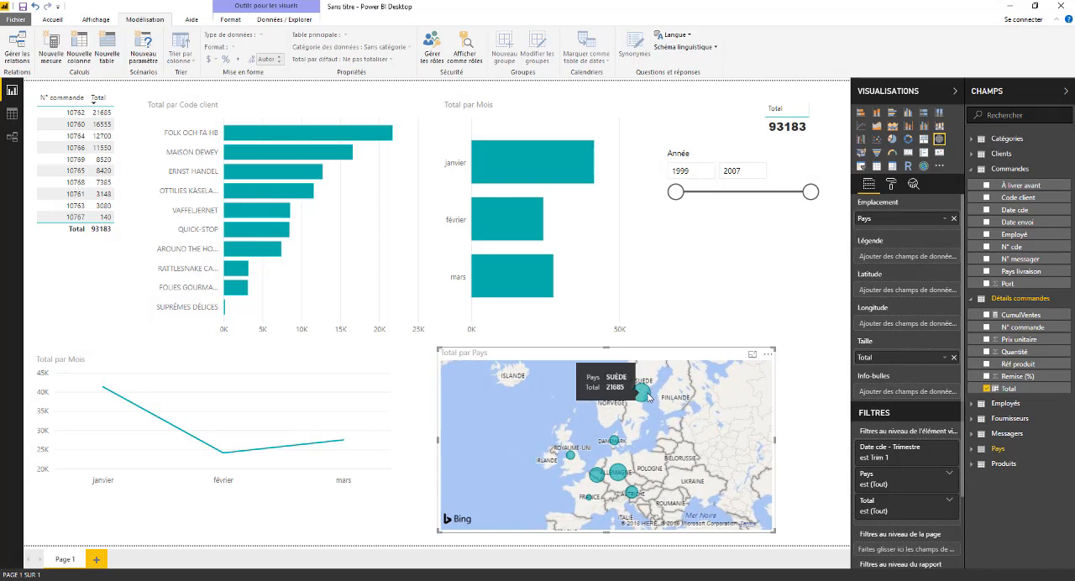
pyautogui.click(924, 140)
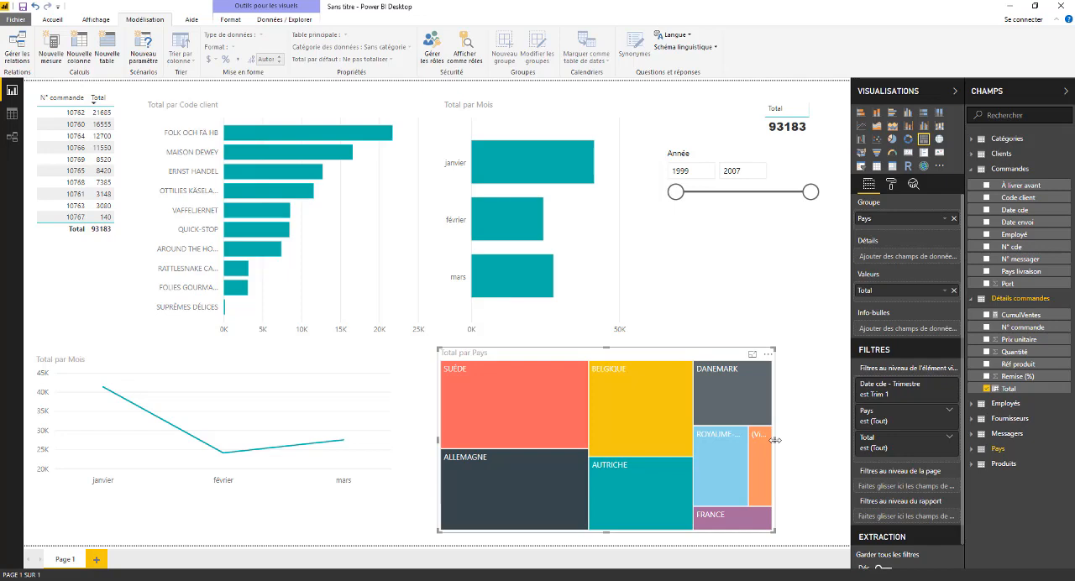
pyautogui.moveTo(774, 440); pyautogui.dragTo(825, 447)
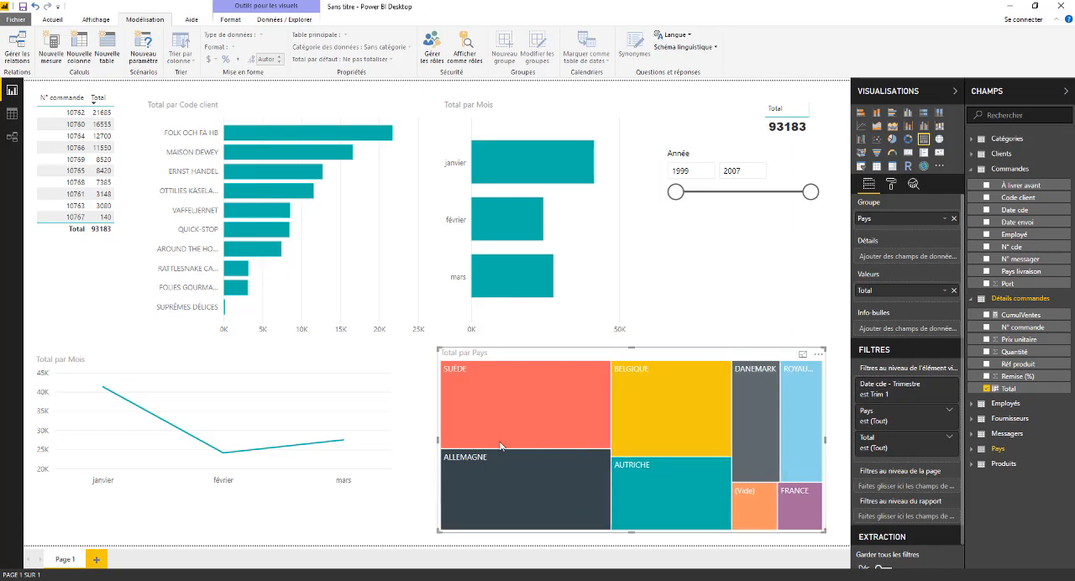
# Cross-filter the report by SUÈDE on the Total par Pays treemap and widen the treemap on both sides.
pyautogui.click(436, 445)
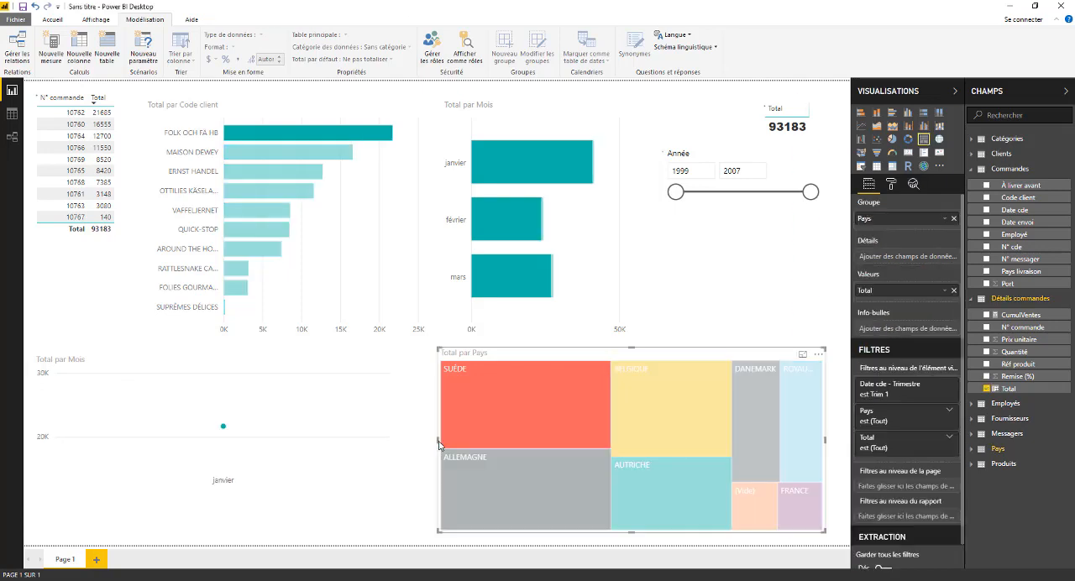
pyautogui.click(443, 445)
pyautogui.moveTo(435, 447); pyautogui.dragTo(428, 448)
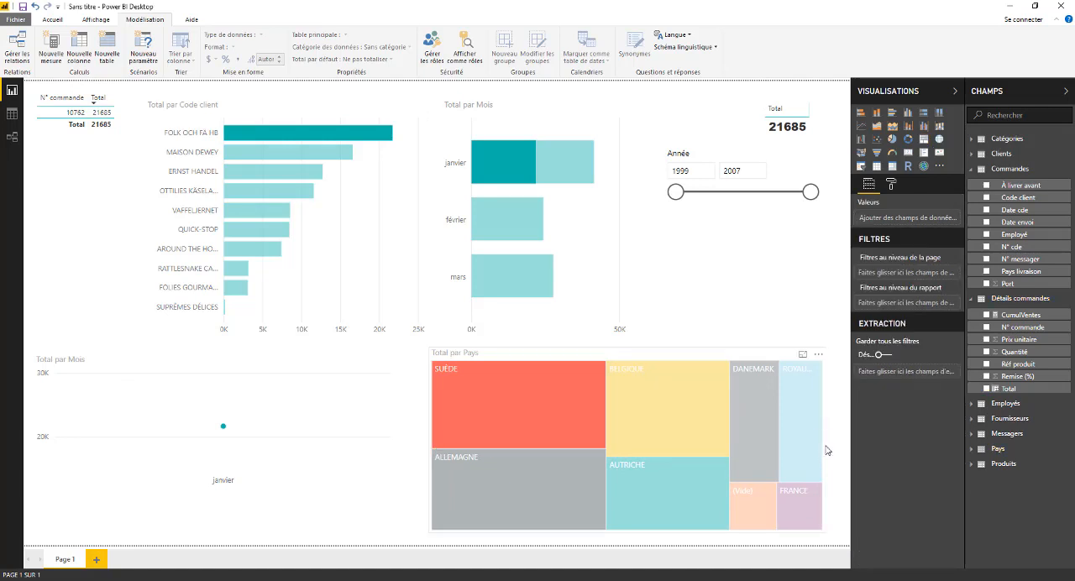
pyautogui.moveTo(827, 440); pyautogui.dragTo(842, 440)
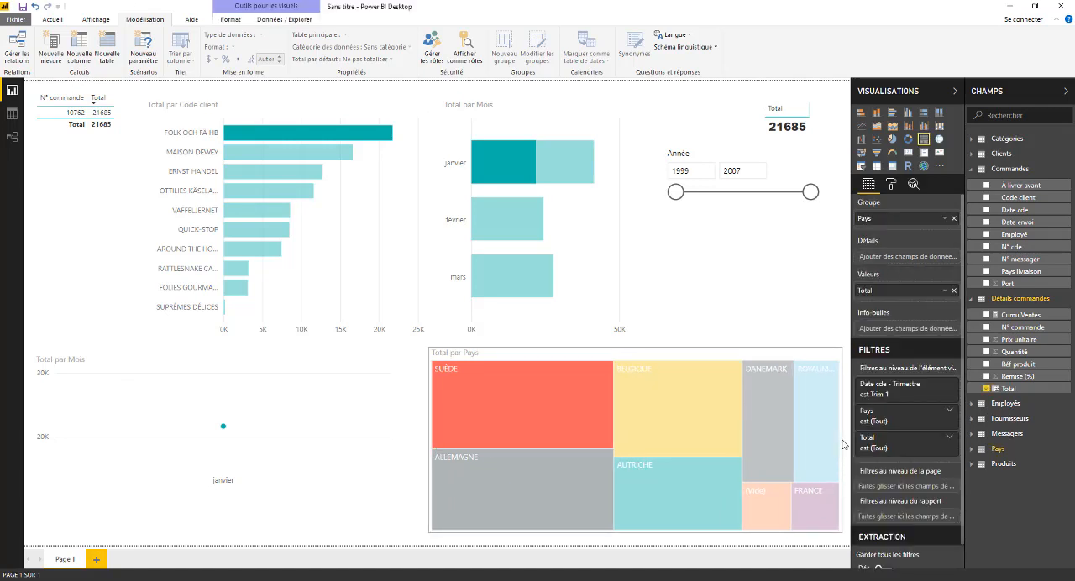
pyautogui.click(677, 317)
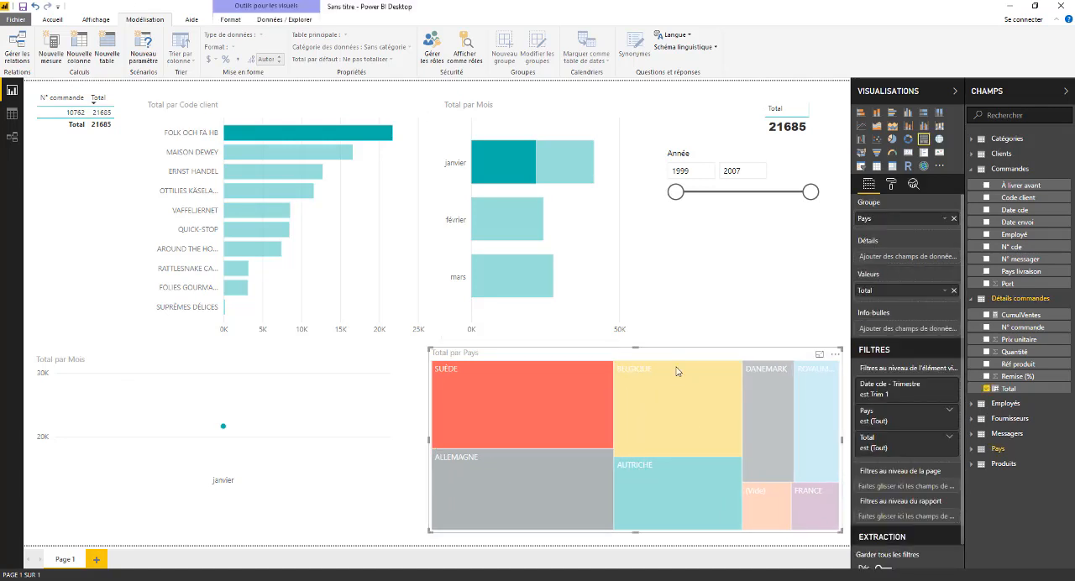
# Clear the SUÈDE filter, cross-filter by BELGIQUE and again by SUÈDE on the treemap, and remove the filter.
pyautogui.click(559, 403)
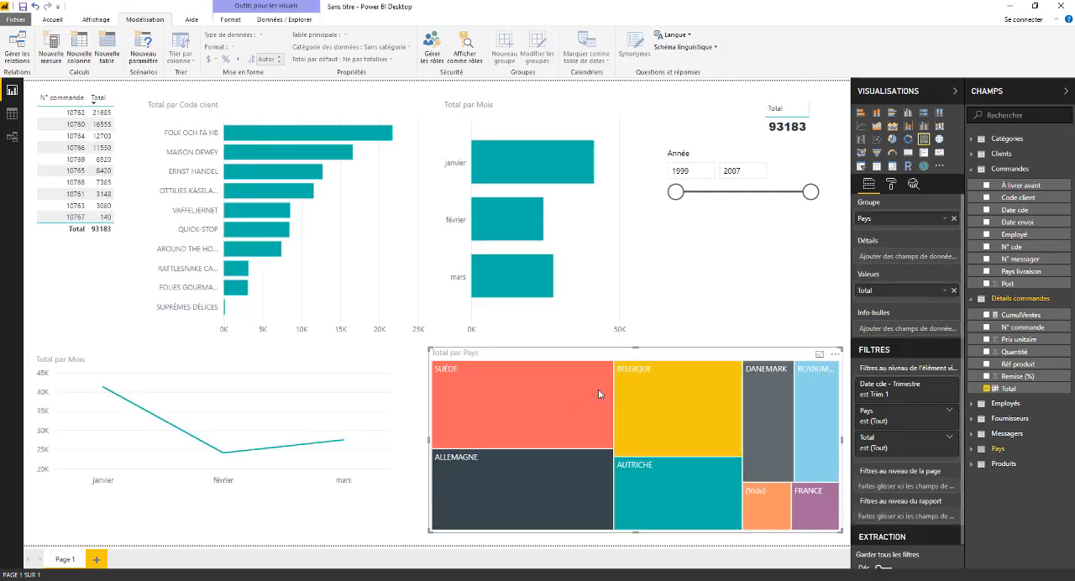
pyautogui.click(658, 395)
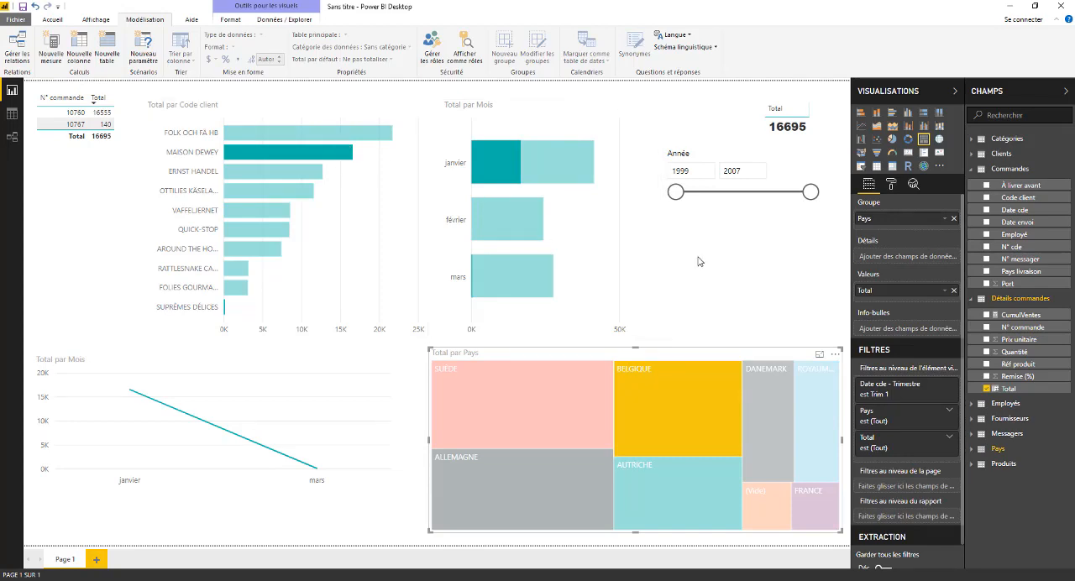
pyautogui.click(535, 393)
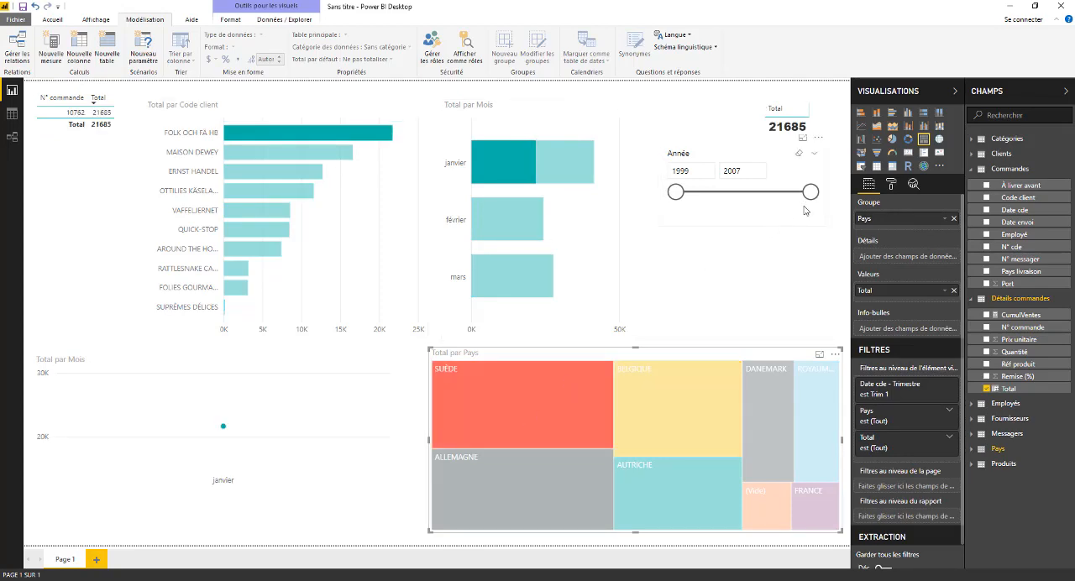
pyautogui.click(826, 190)
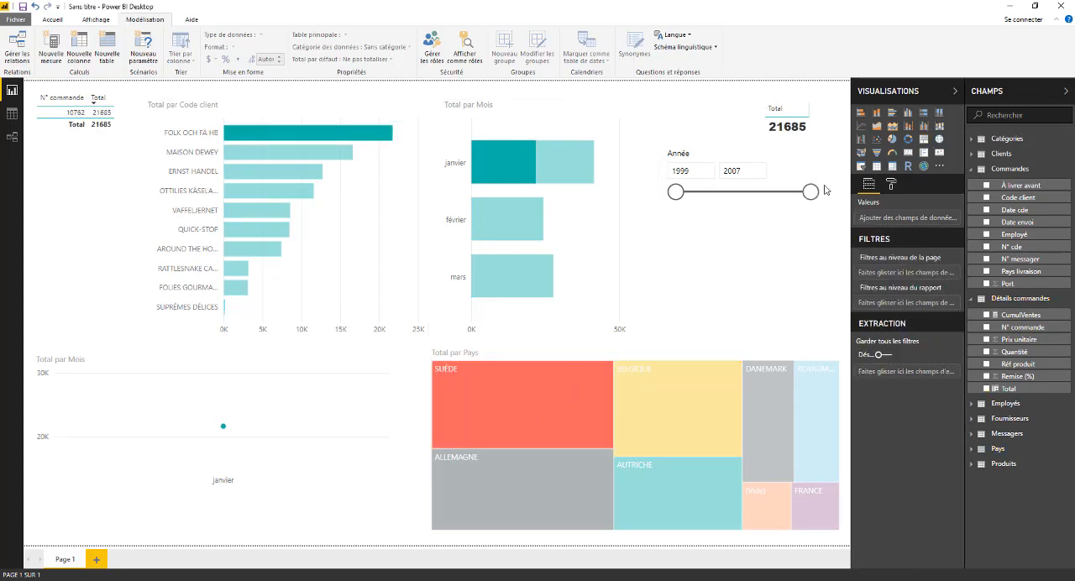
pyautogui.click(485, 391)
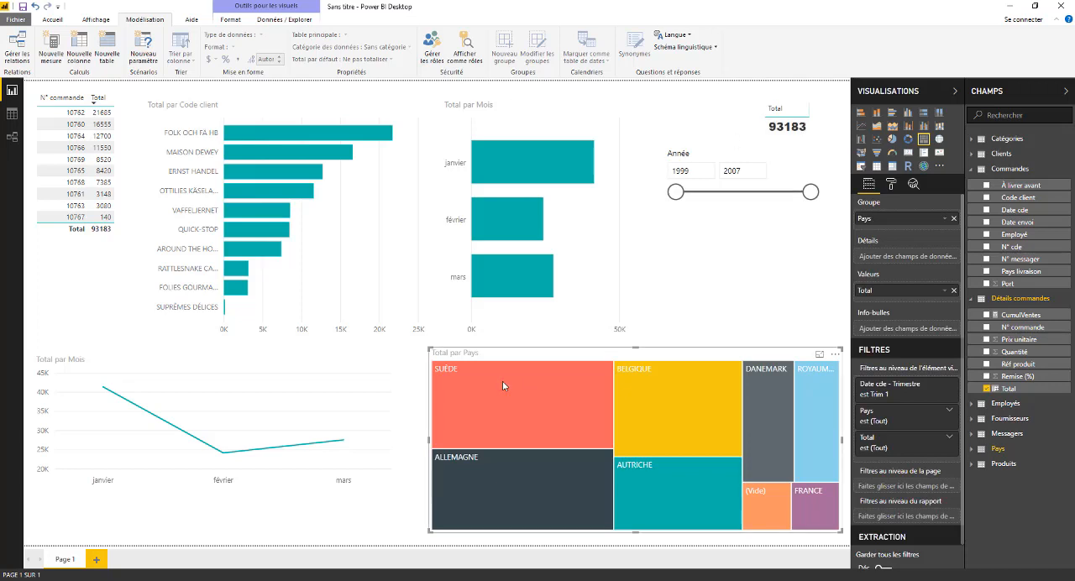
# Cross-filter the report by ALLEMAGNE, SUÈDE and BELGIQUE in turn on the Total par Pays treemap.
pyautogui.click(526, 479)
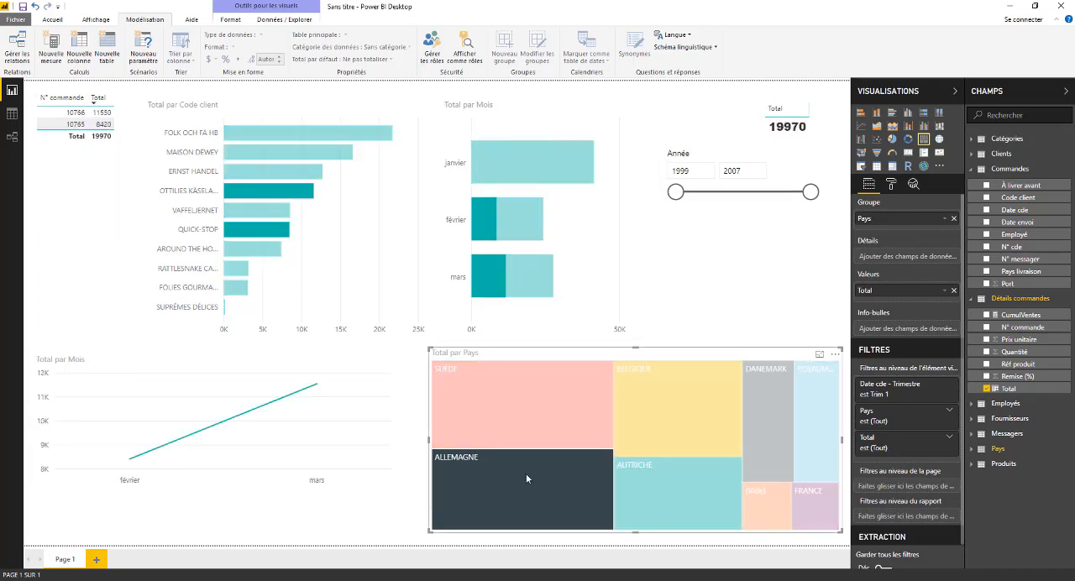
pyautogui.click(576, 395)
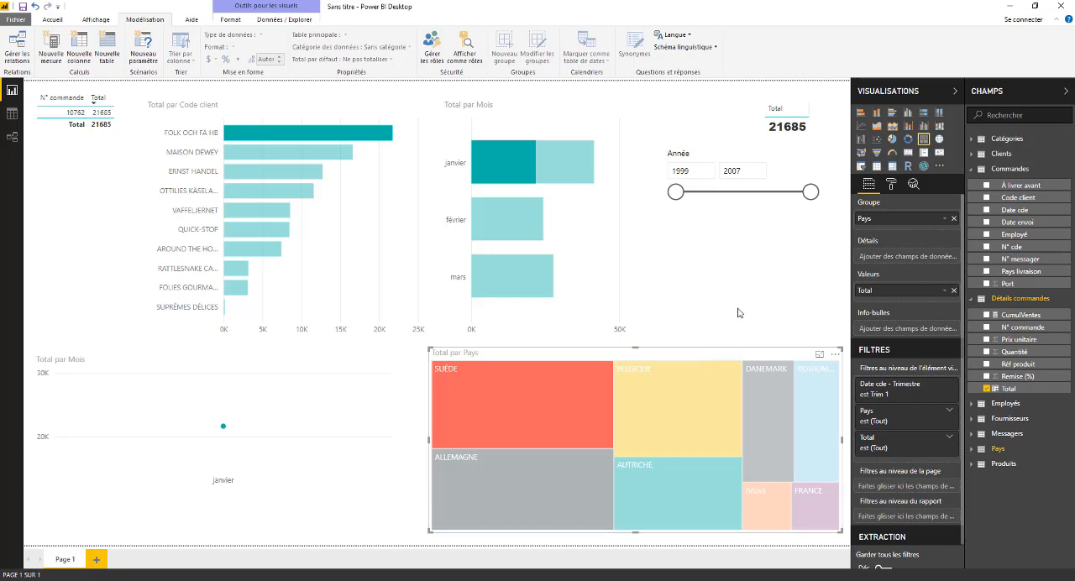
pyautogui.click(711, 363)
pyautogui.click(718, 294)
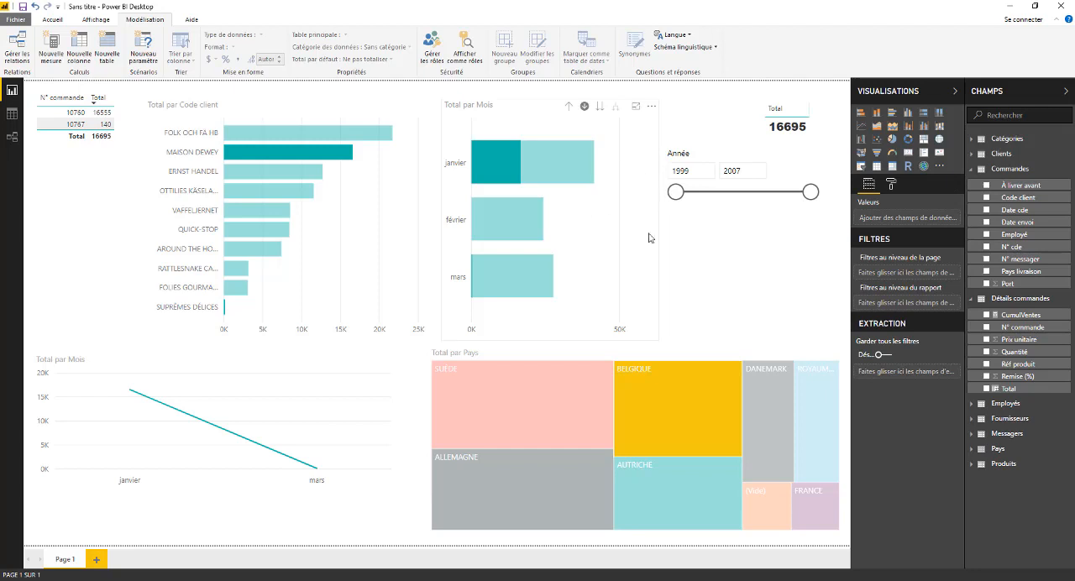
pyautogui.click(676, 355)
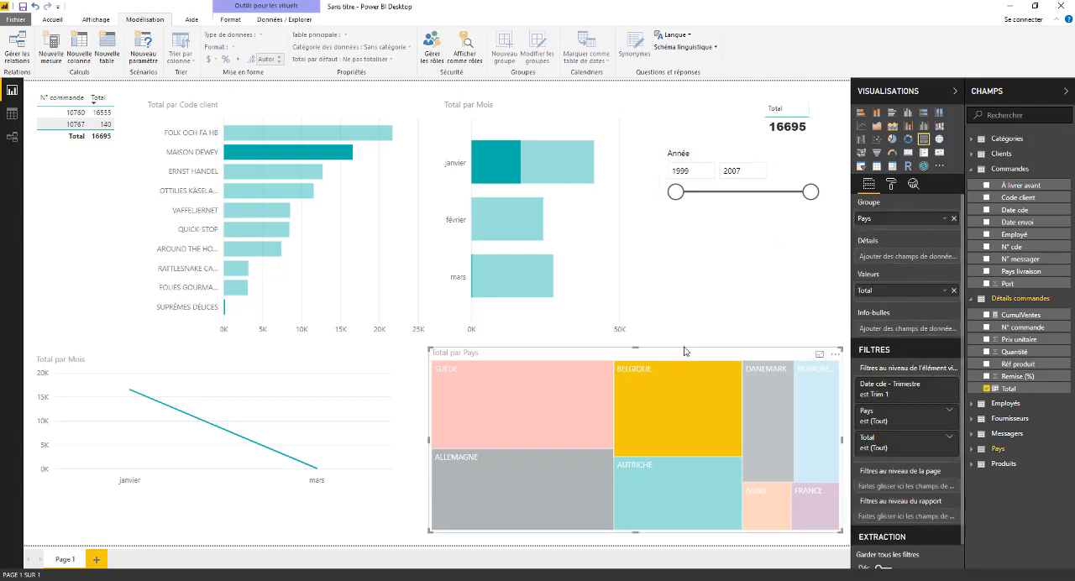
# Drill into janvier on the Total par Mois bar chart and clear the BELGIQUE filter on the treemap.
pyautogui.click(507, 162)
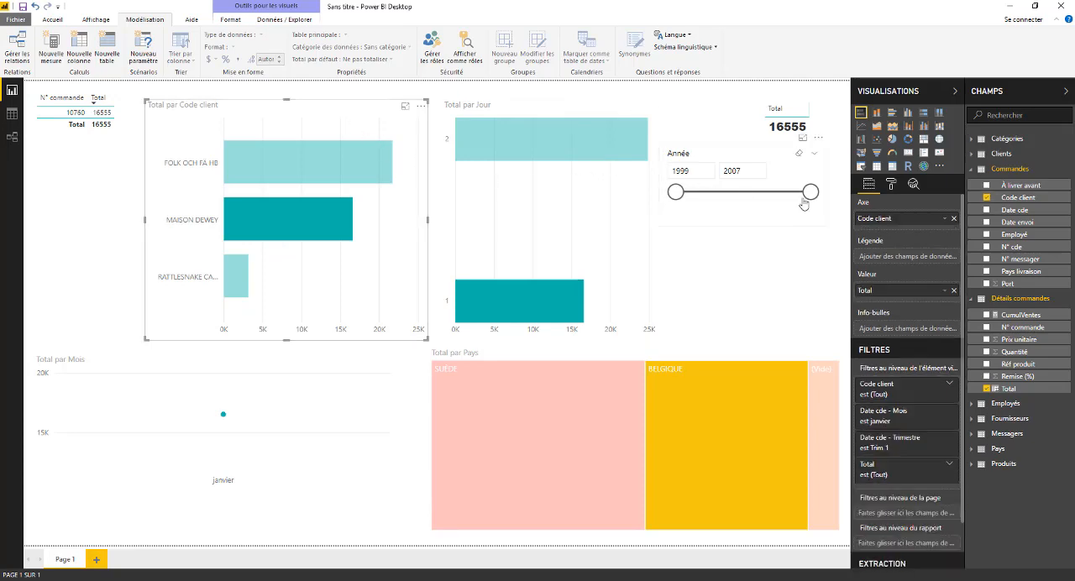
pyautogui.click(689, 196)
pyautogui.click(599, 348)
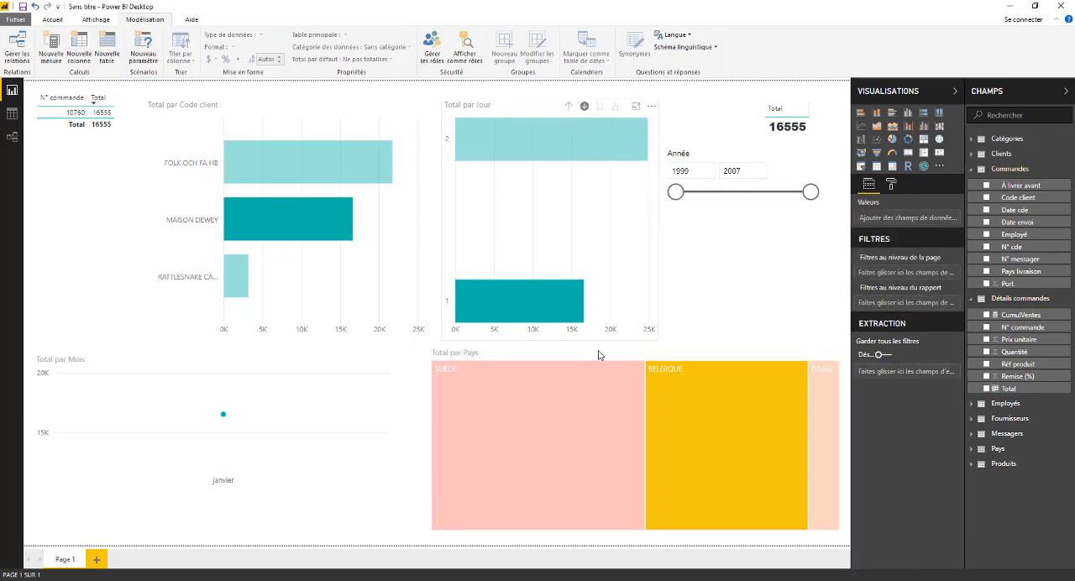
pyautogui.click(665, 368)
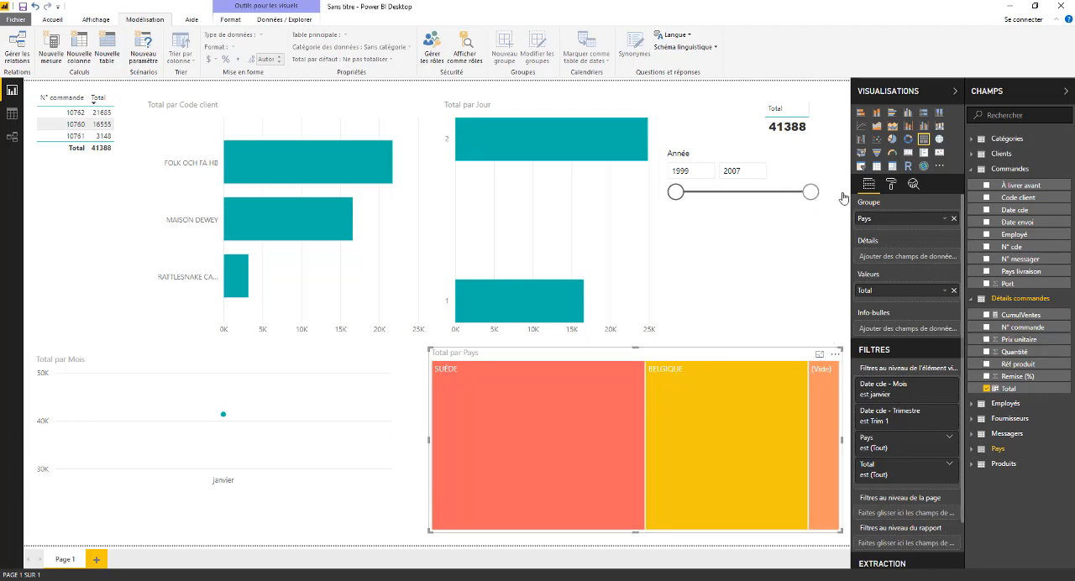
# Cross-filter the January data by SUÈDE, BELGIQUE and (Vide) on the treemap, and inspect the janvier point on the line chart.
pyautogui.click(811, 193)
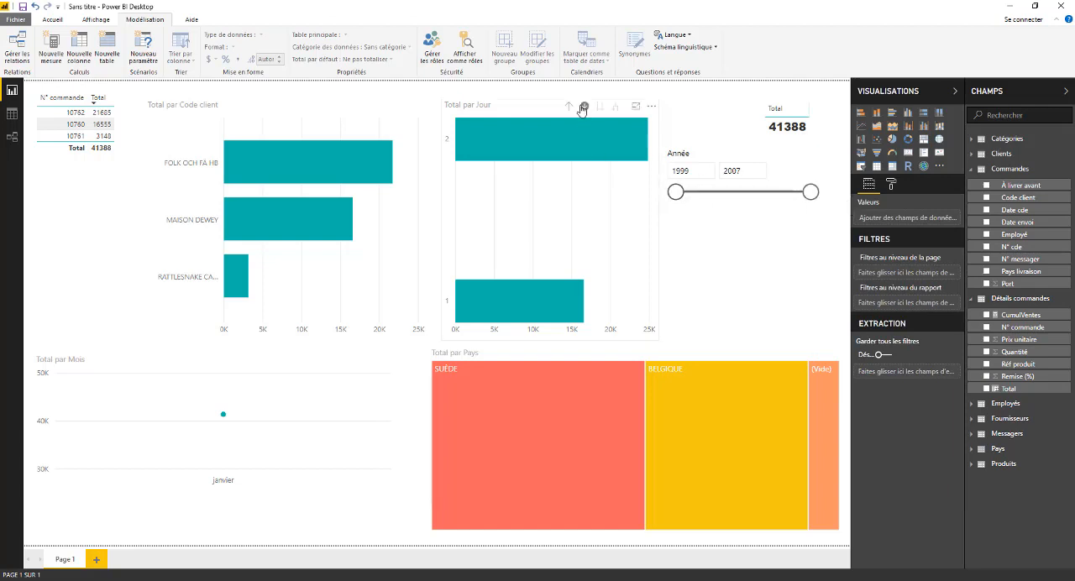
pyautogui.click(580, 245)
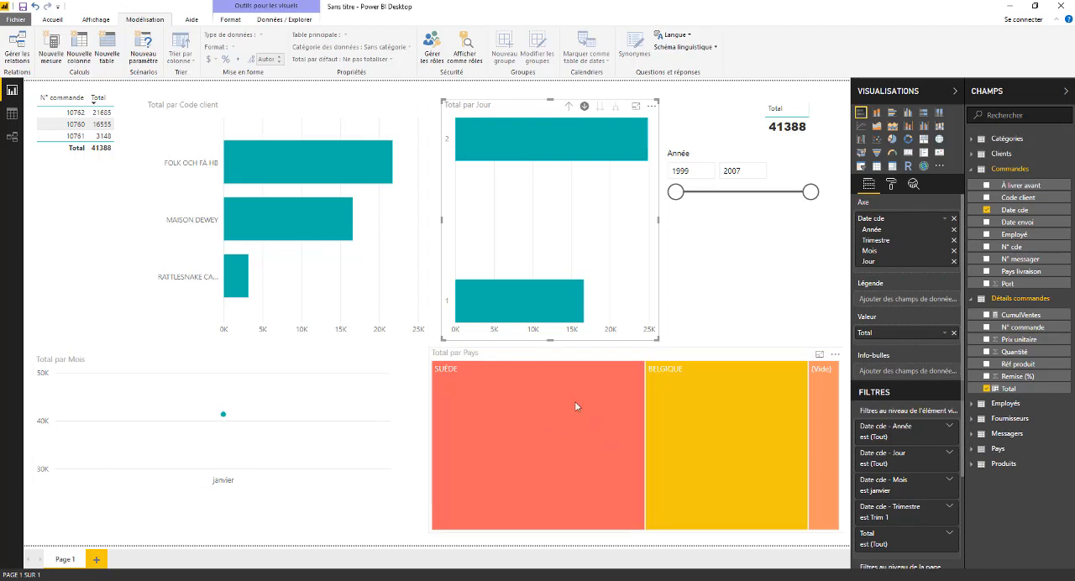
pyautogui.click(662, 195)
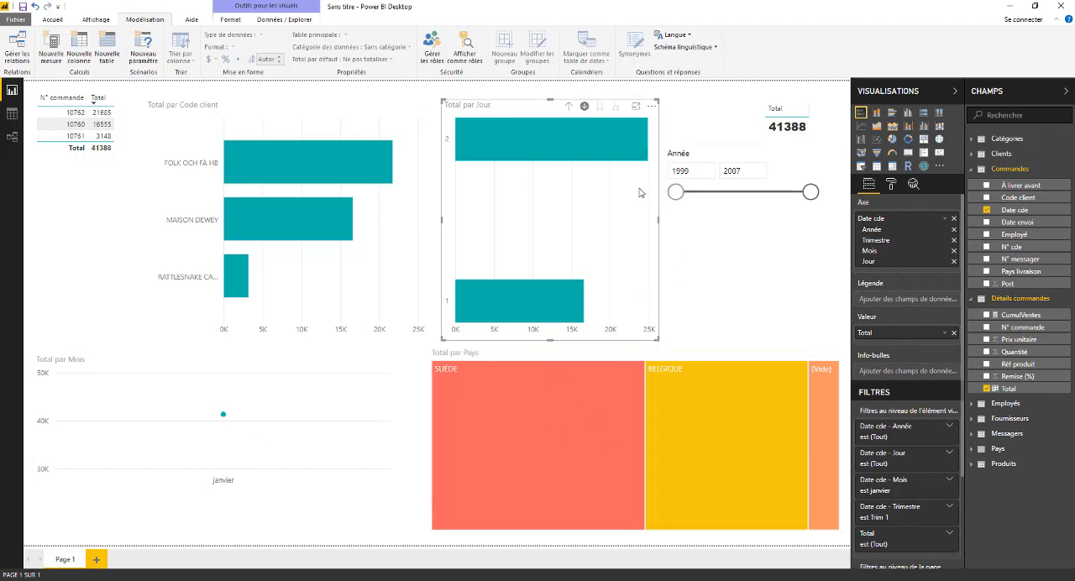
pyautogui.click(566, 393)
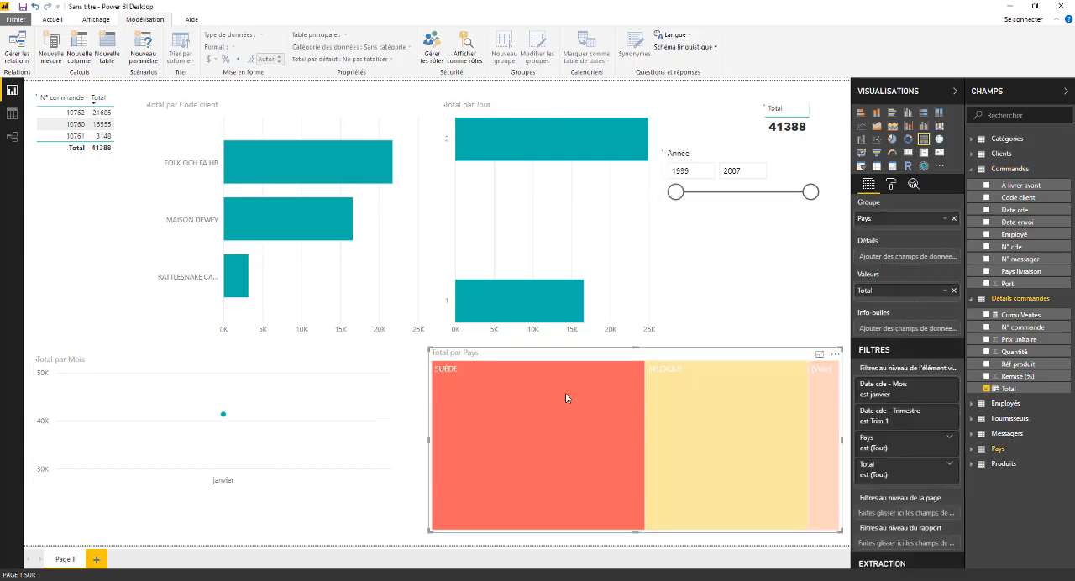
pyautogui.click(771, 393)
pyautogui.click(822, 393)
pyautogui.click(701, 266)
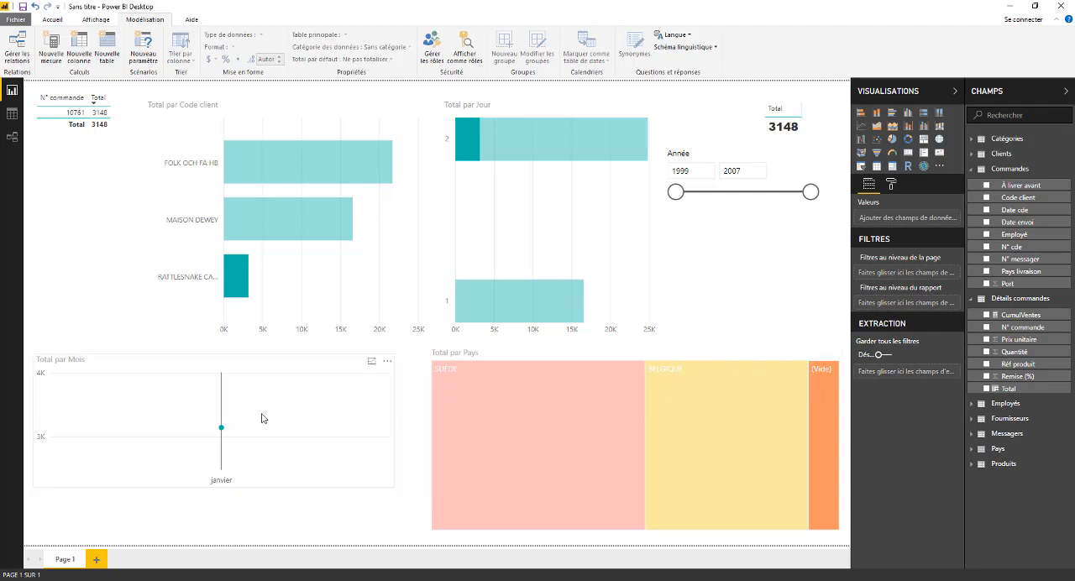
pyautogui.moveTo(263, 418)
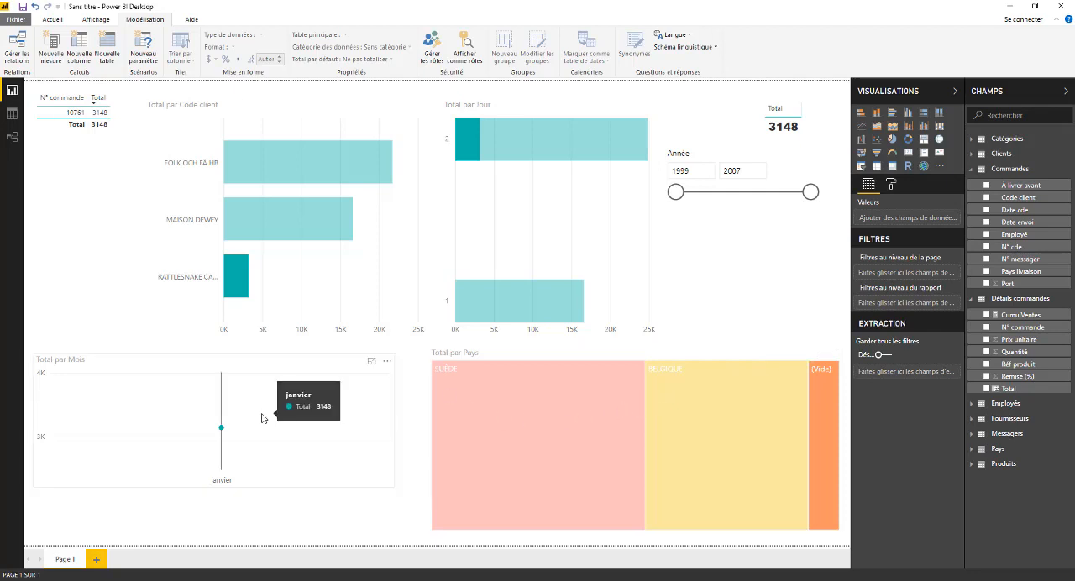